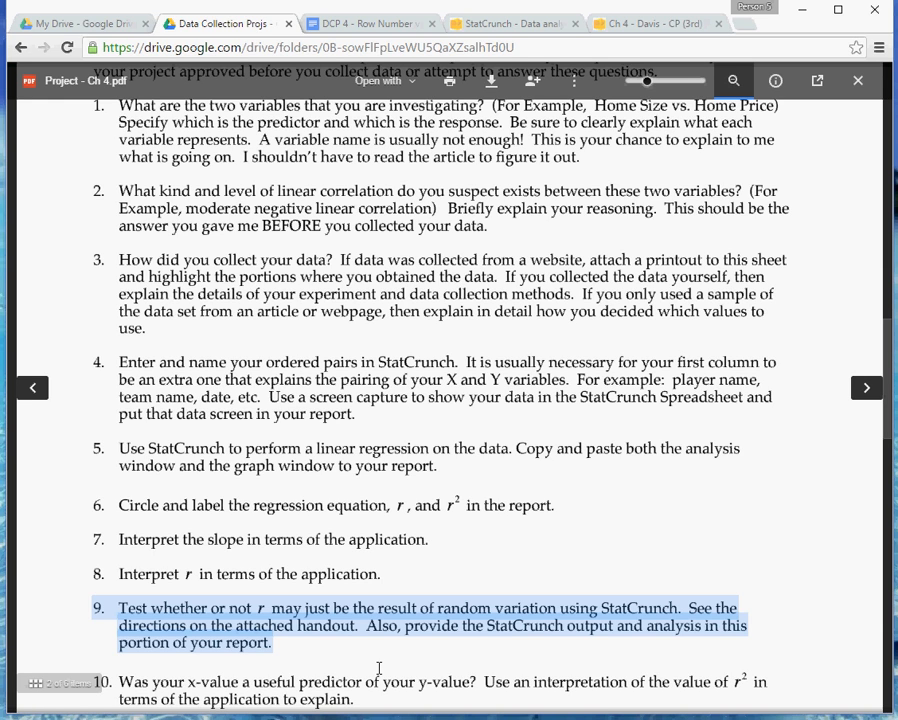
Switch to the Row Number vs. Final Exam report in Google Docs and review the answers to questions 1 to 3.
click(382, 437)
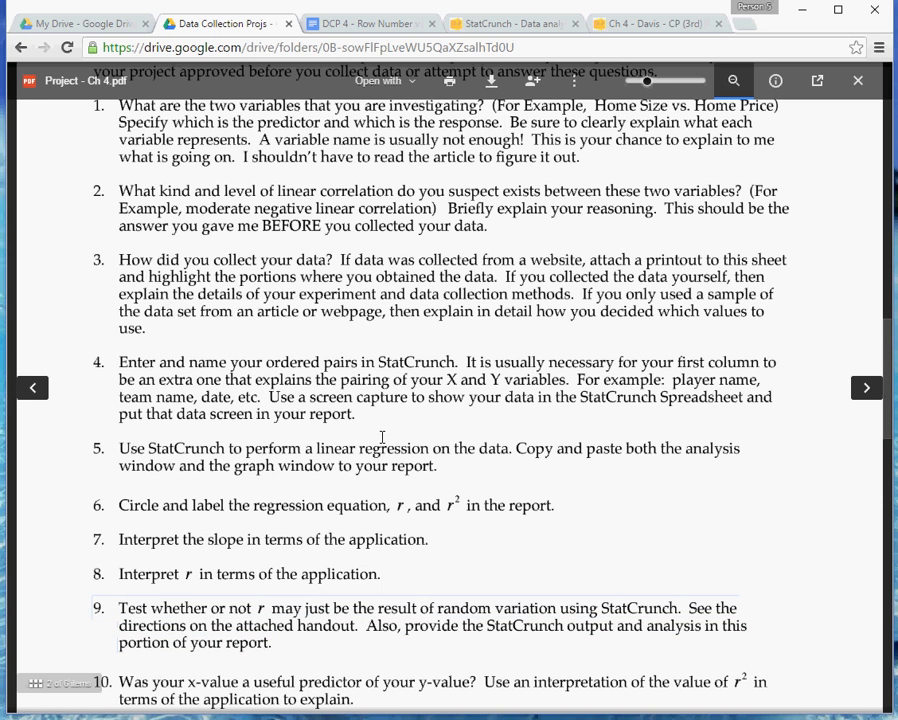
click(363, 24)
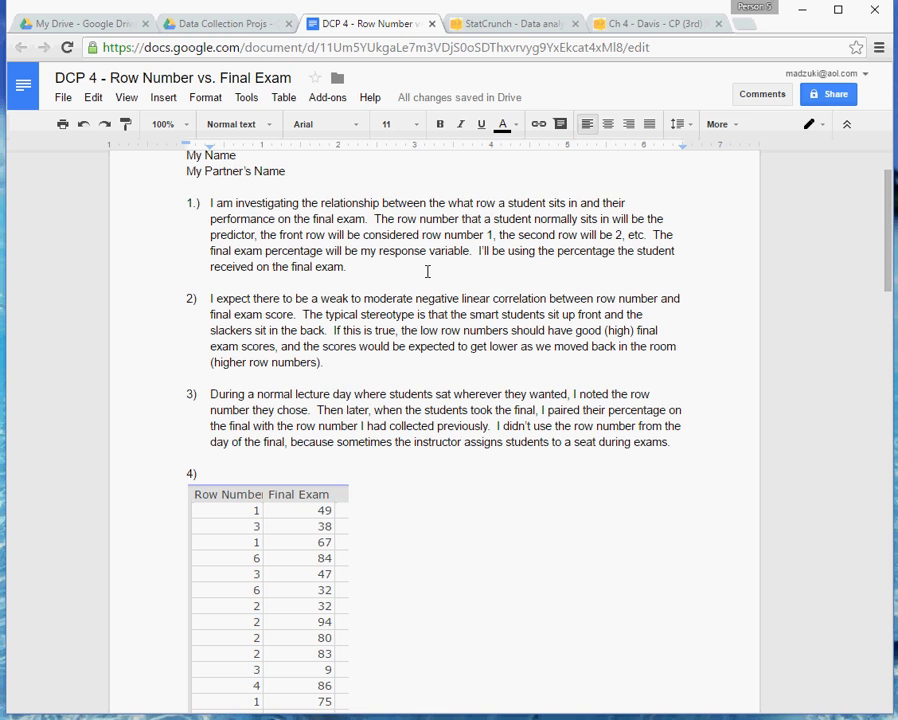
double_click(387, 315)
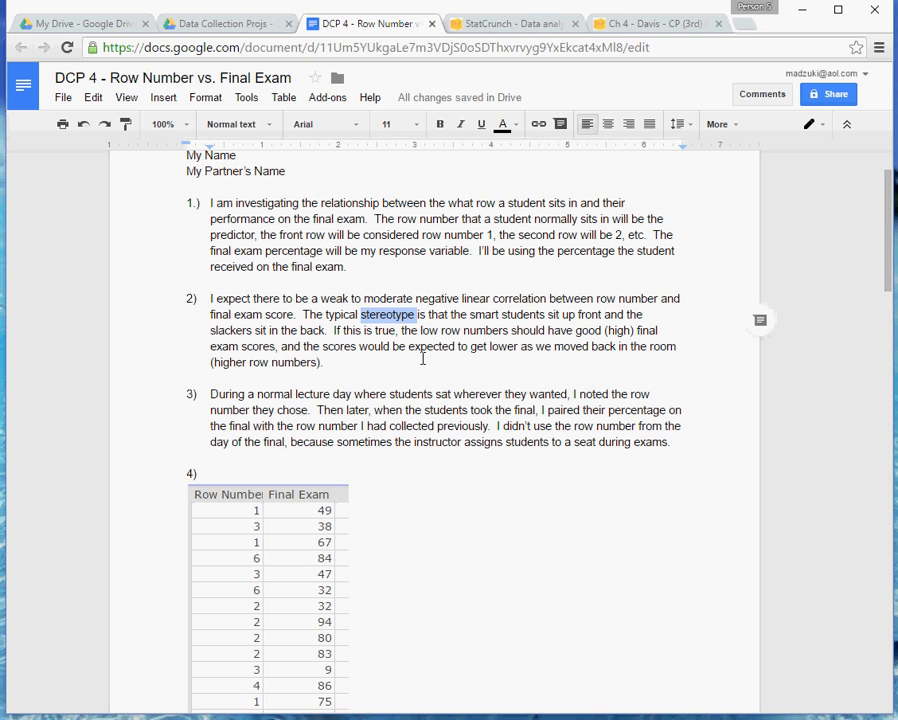
click(337, 298)
double_click(337, 298)
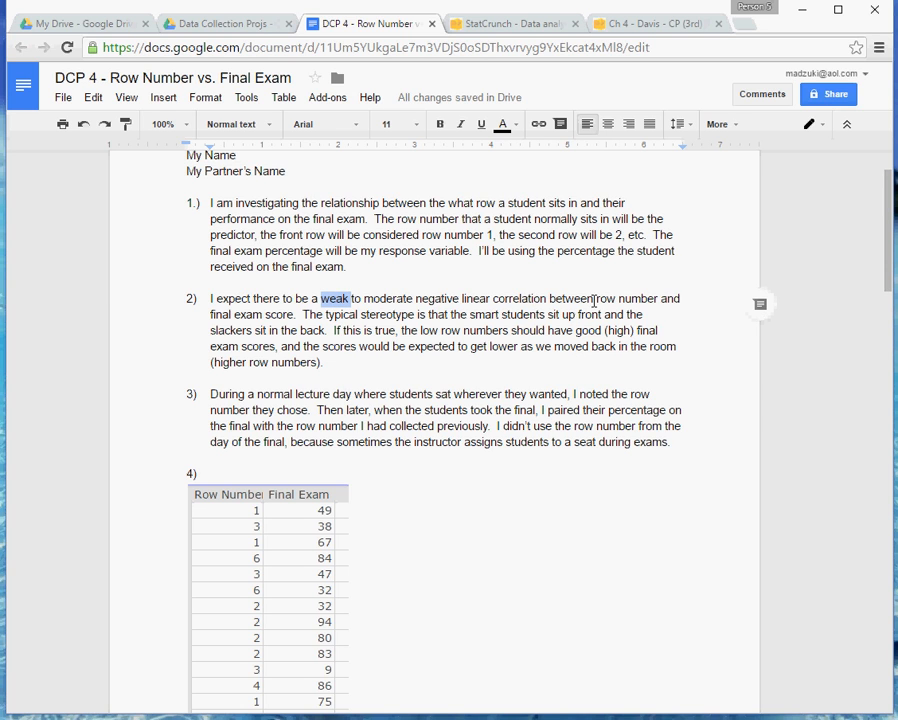
click(385, 378)
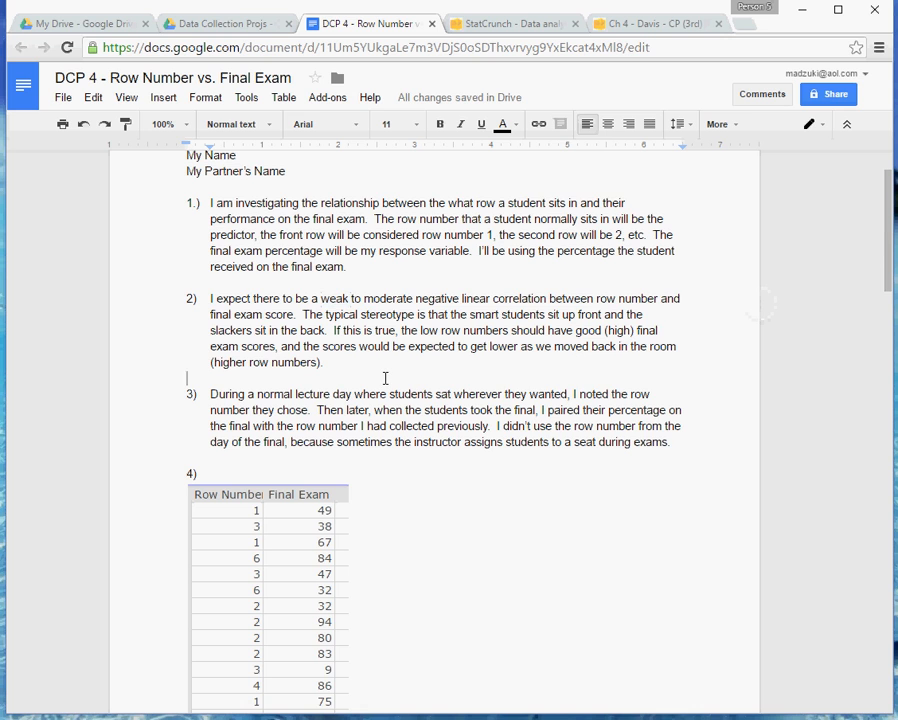
scroll(385, 378, down, 2)
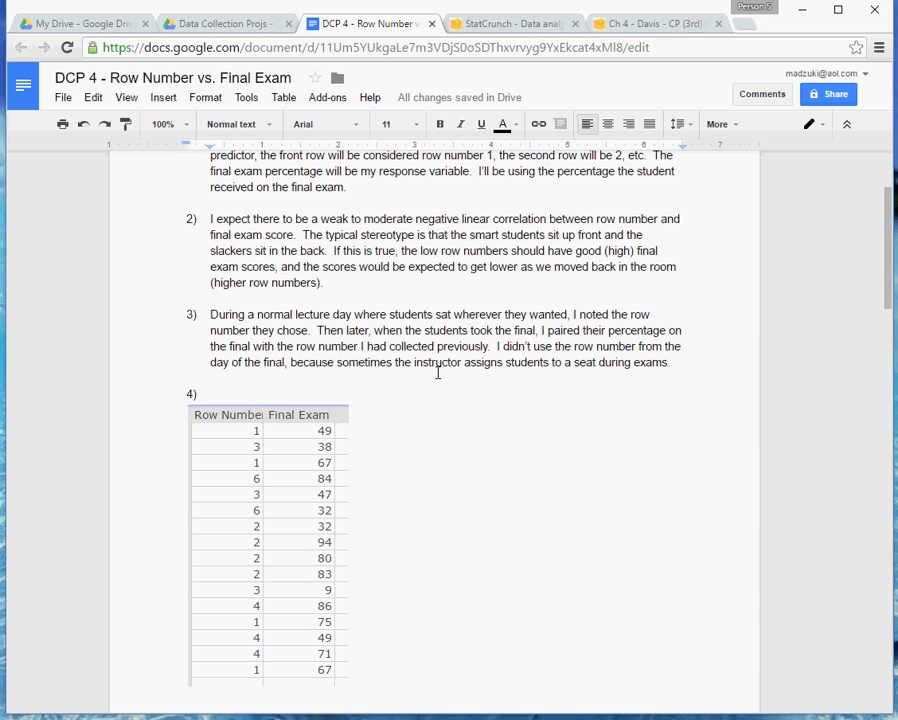
scroll(447, 412, down, 1)
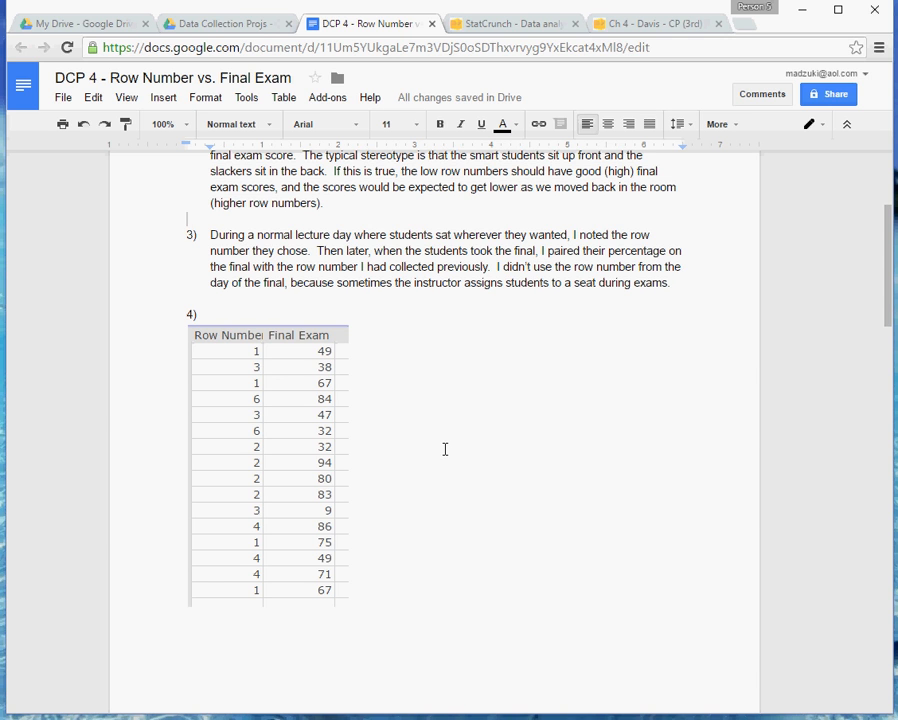
Examine the report's simple linear regression results and fitted-line plot, highlighting the correlation coefficient line.
scroll(492, 457, down, 7)
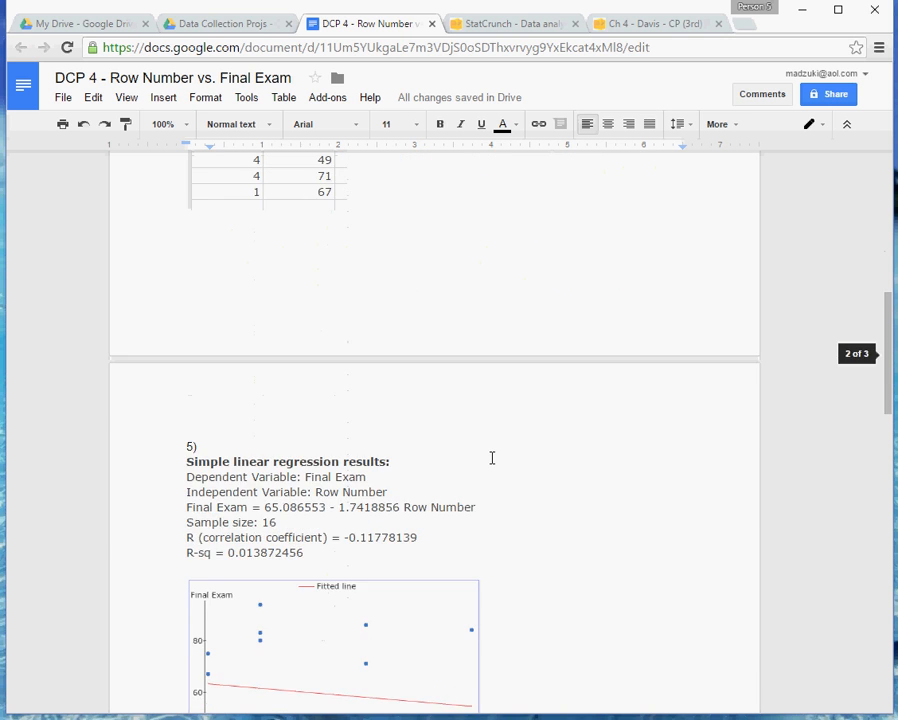
scroll(336, 202, up, 2)
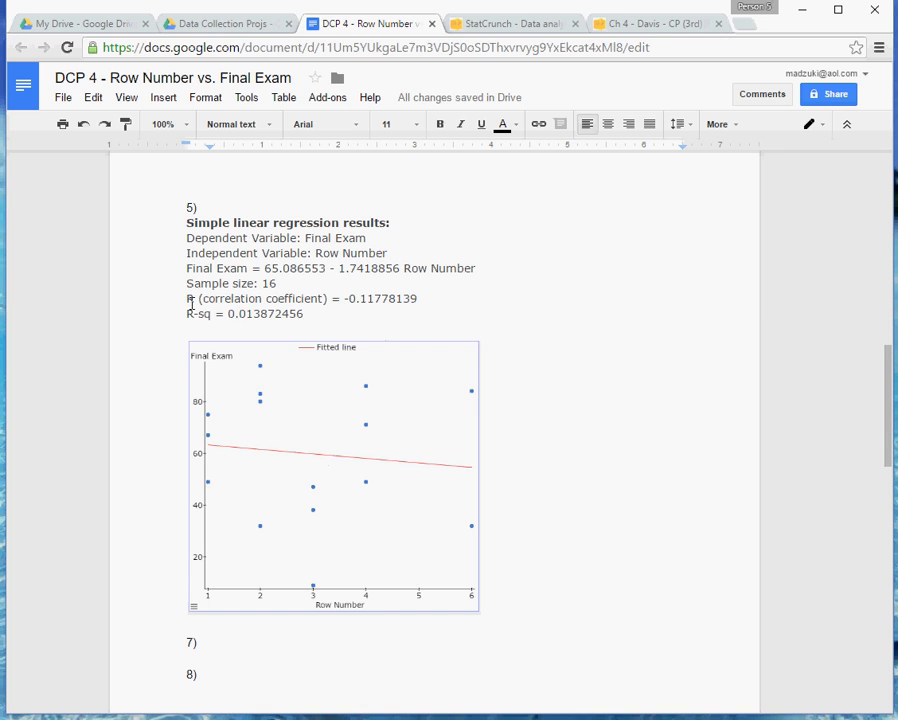
drag(189, 301, 420, 296)
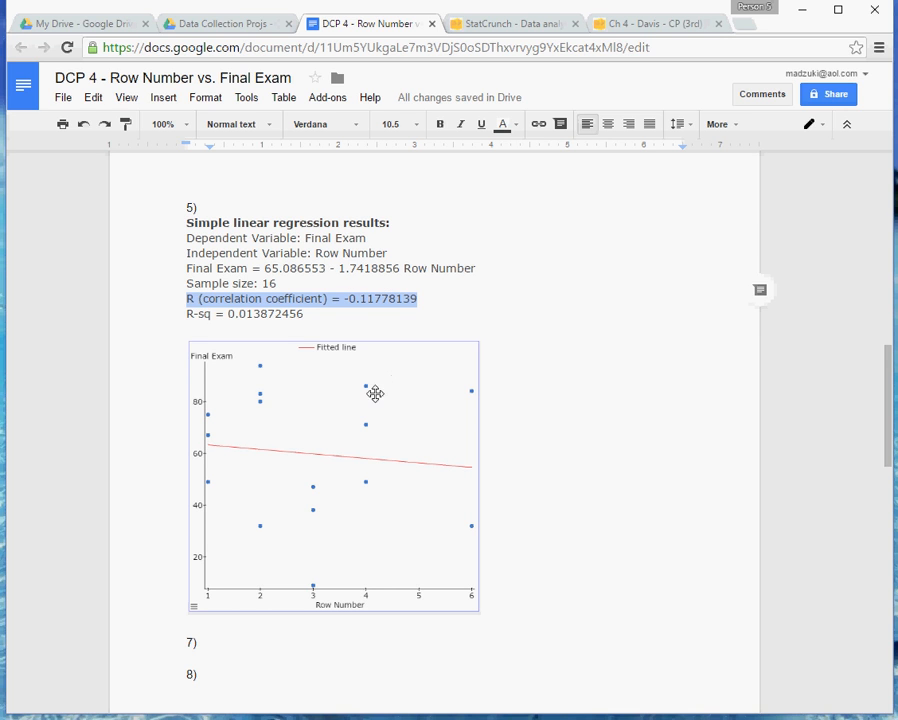
scroll(361, 399, down, 1)
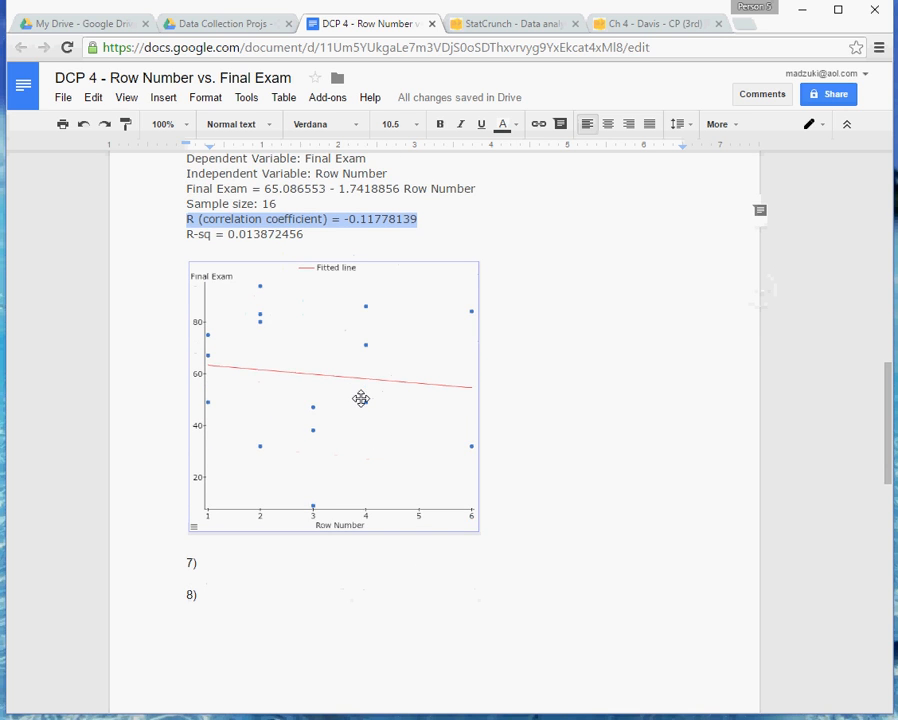
scroll(361, 399, up, 1)
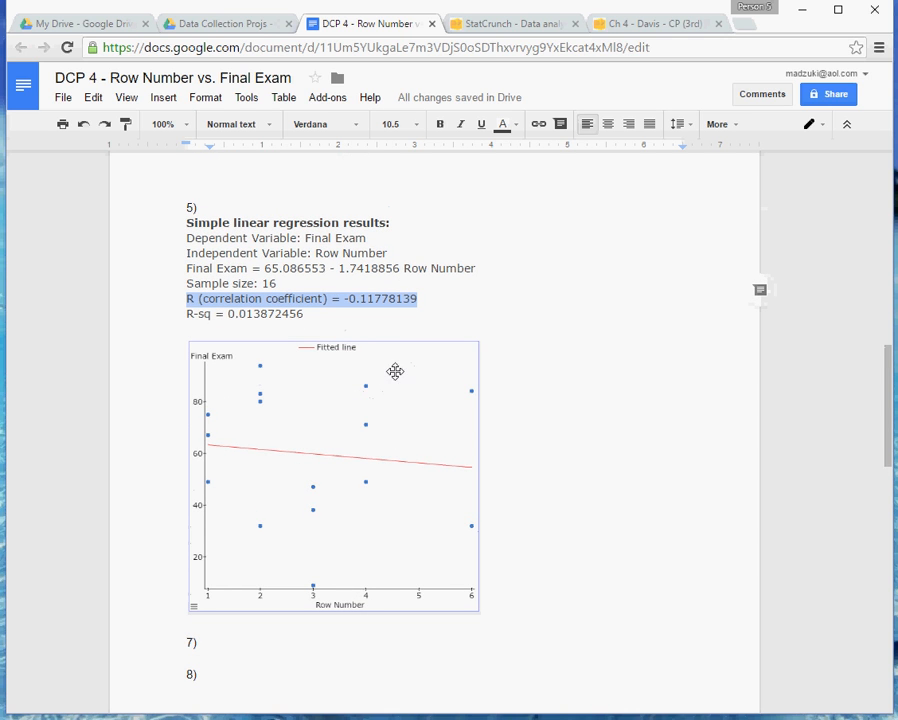
Return to the Project - Ch 4.pdf handout and read the directions for testing whether the correlation is random variation.
click(190, 22)
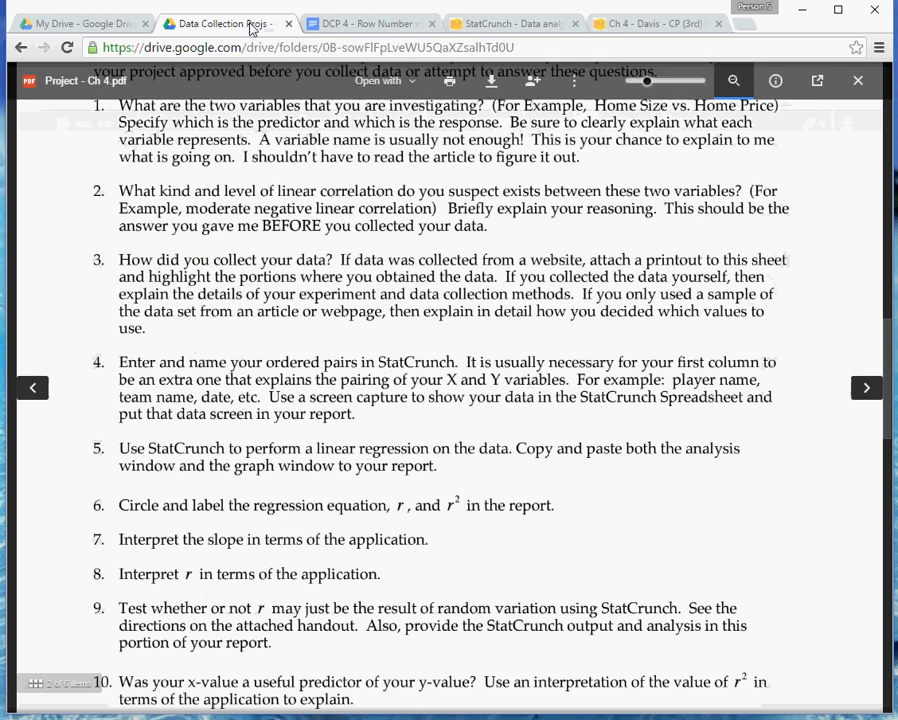
scroll(280, 412, down, 3)
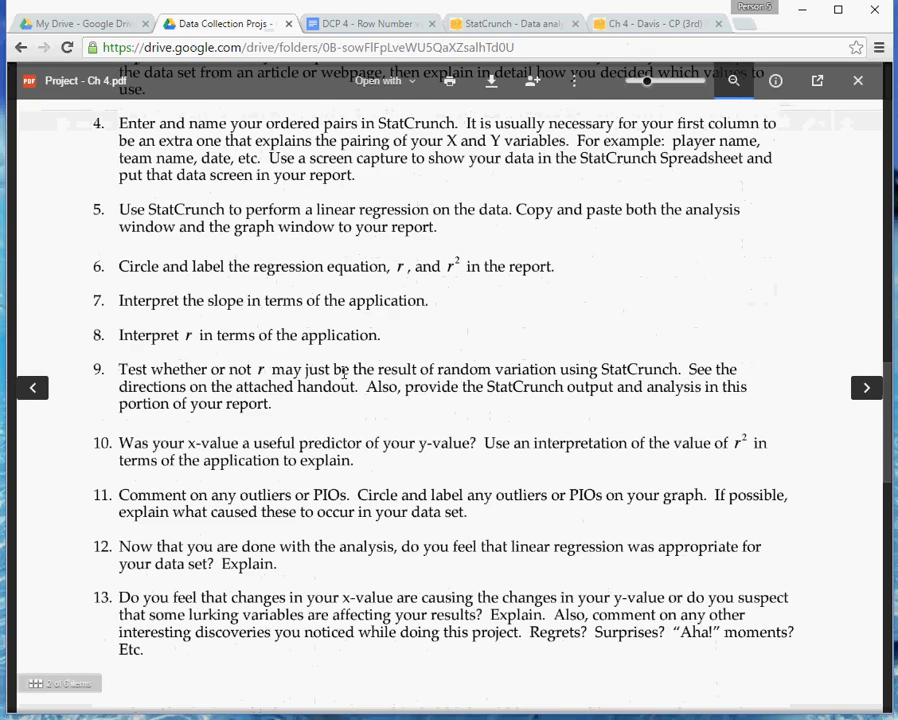
scroll(316, 387, down, 10)
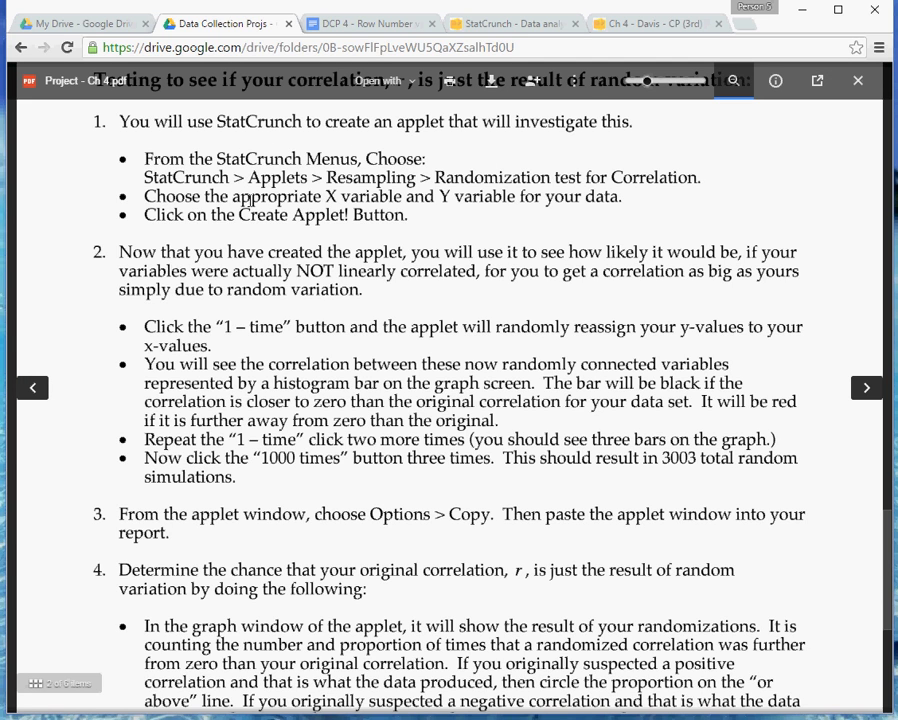
Switch to the StatCrunch data set and create a randomization test for correlation with Row Number as X and Final Exam as Y.
click(651, 24)
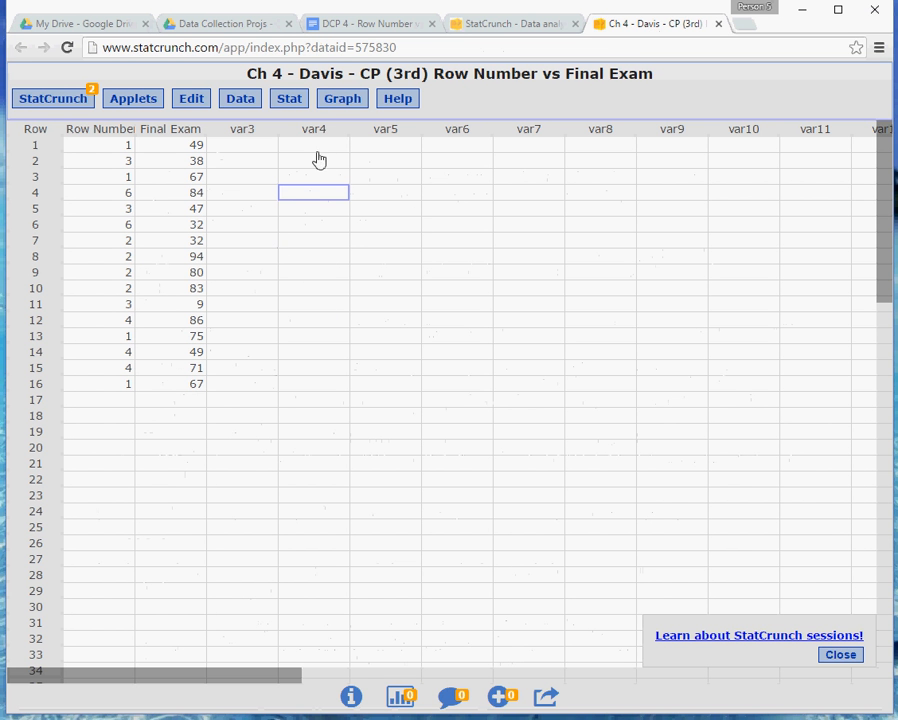
click(142, 98)
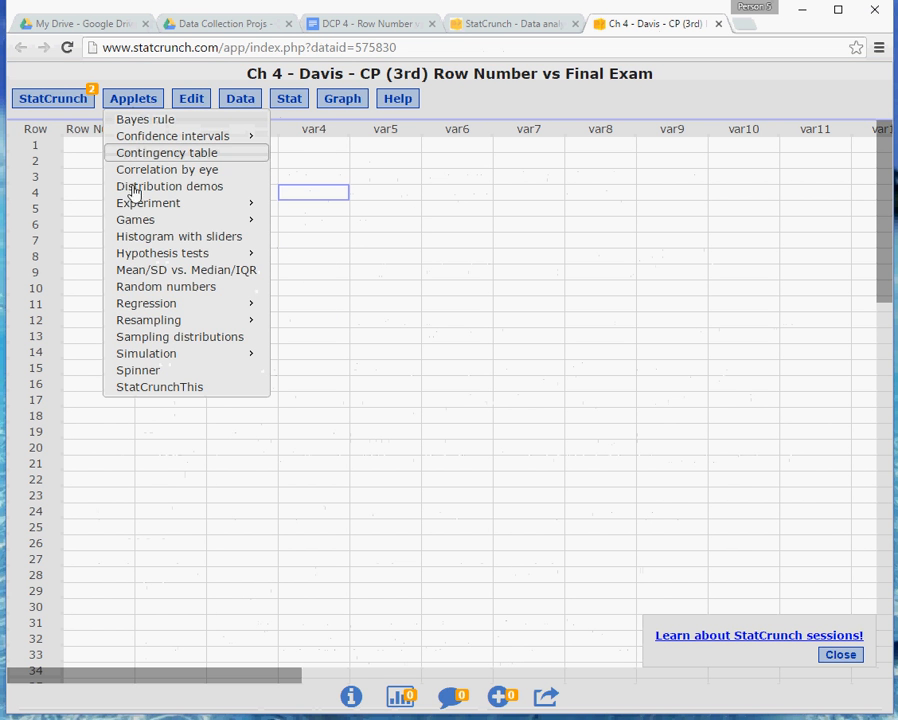
mouse_move(154, 327)
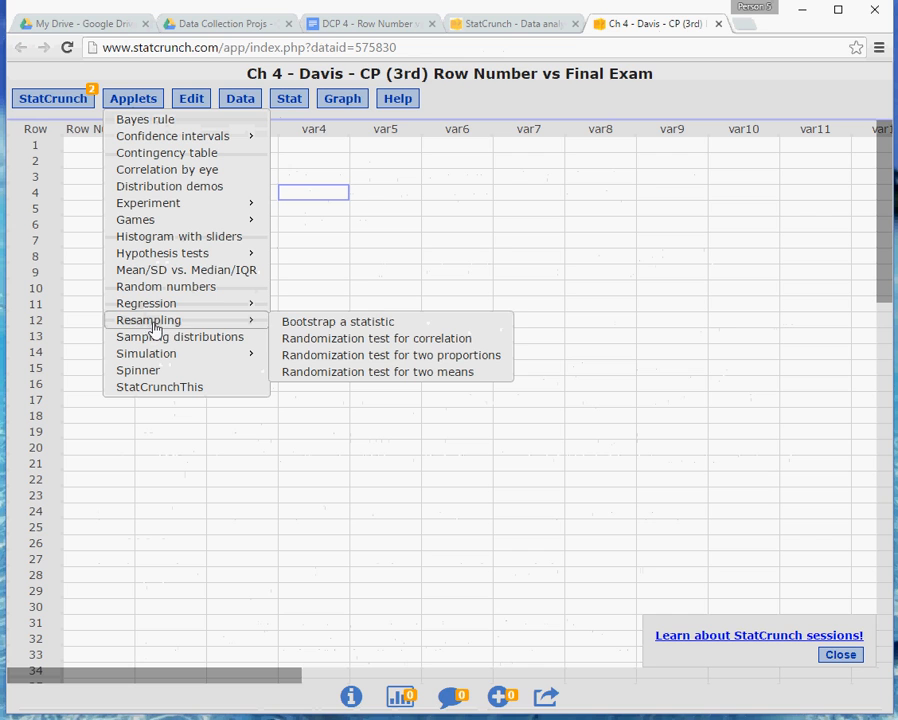
click(393, 340)
click(402, 272)
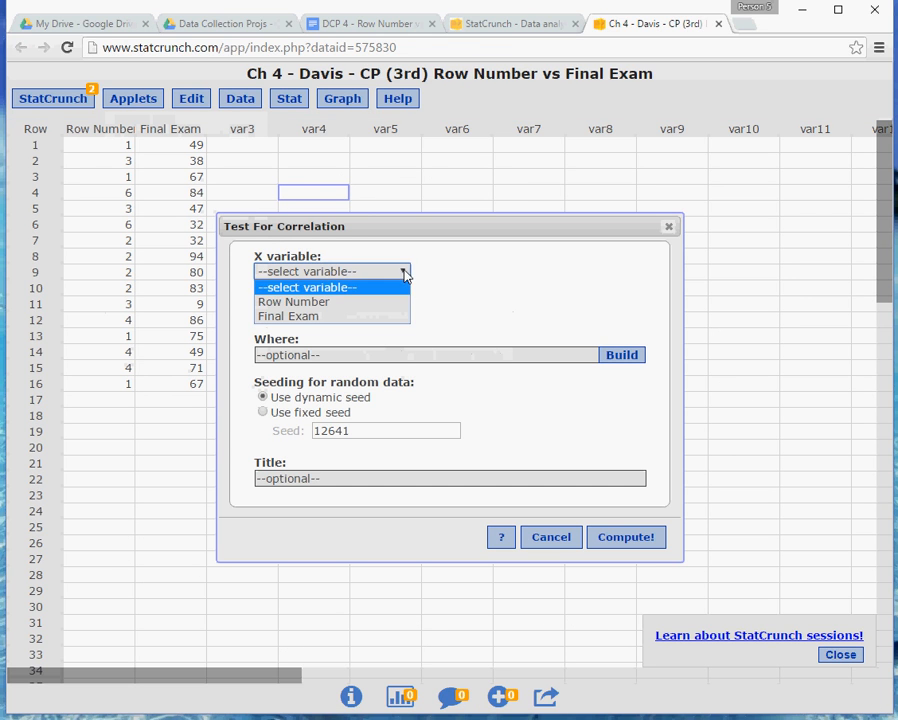
click(365, 310)
click(404, 316)
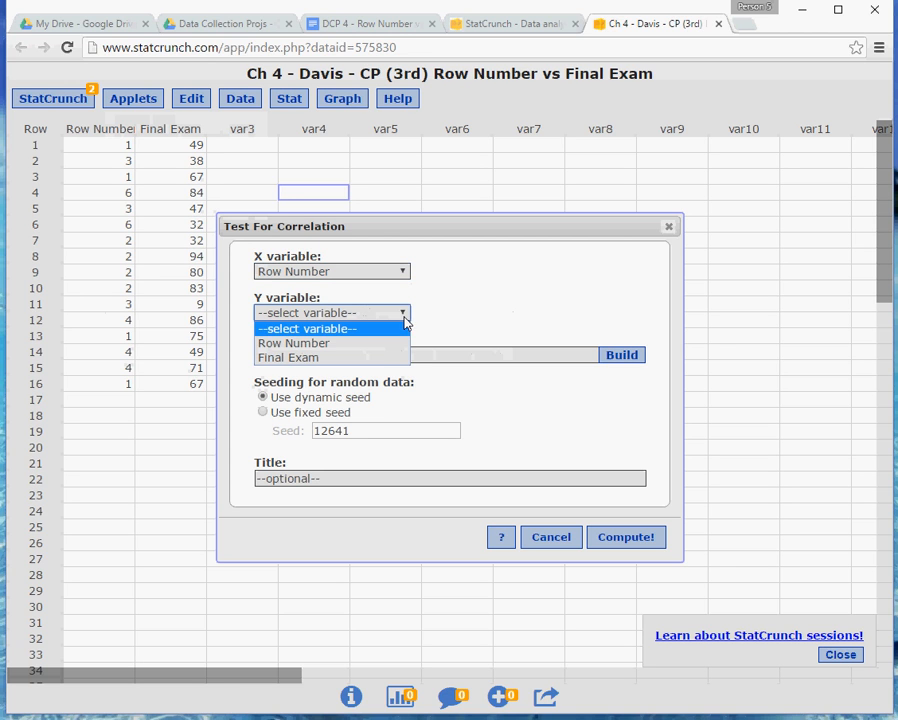
click(362, 359)
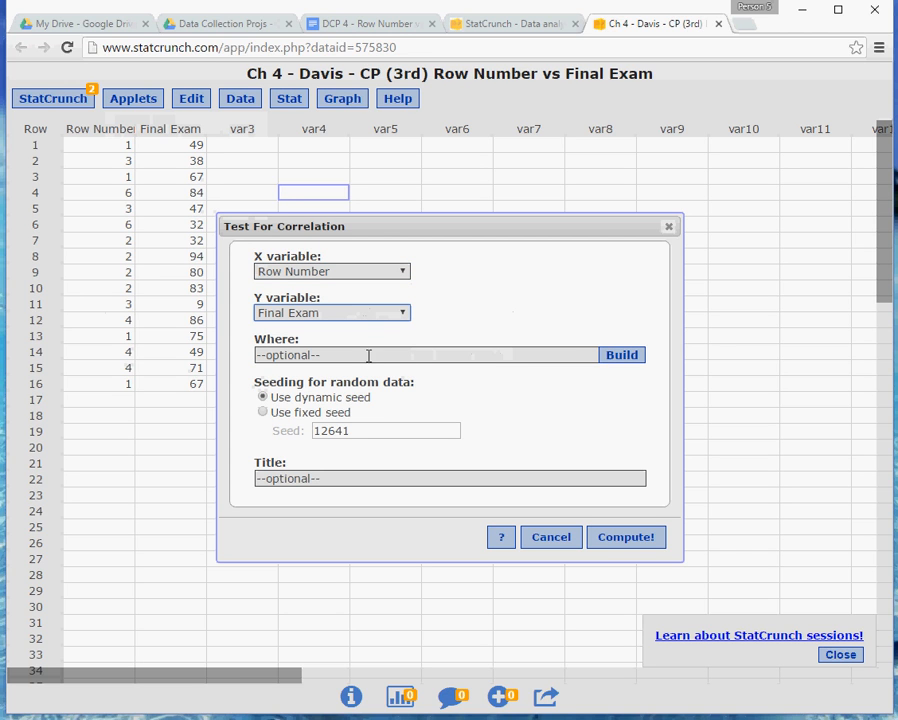
click(615, 540)
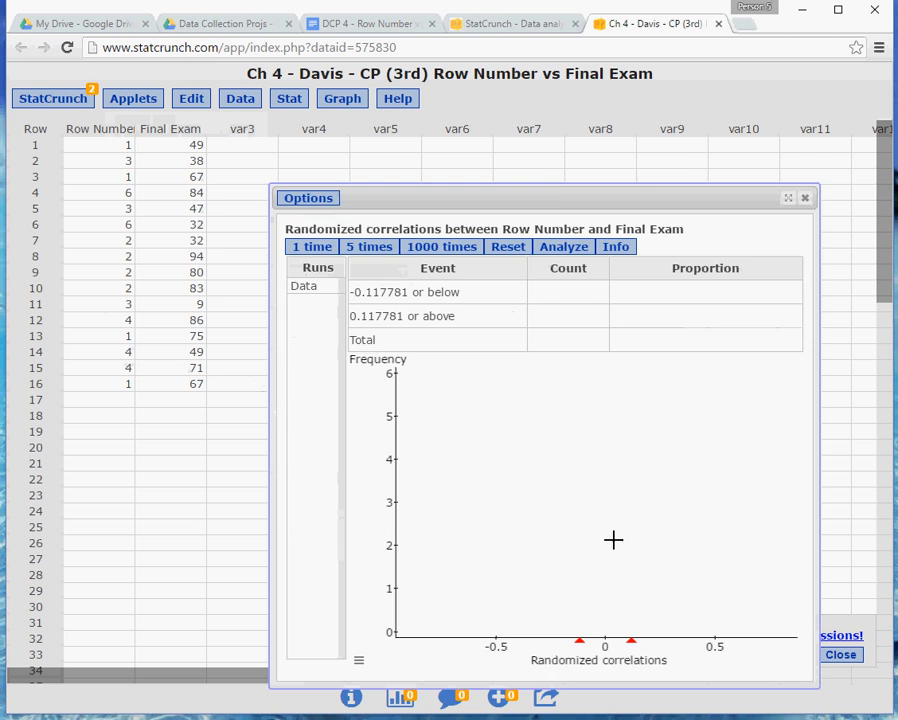
Move the applet window clear of the screen's lower edge, run one randomization, and inspect the randomized sample of run 1.
drag(551, 192, 521, 122)
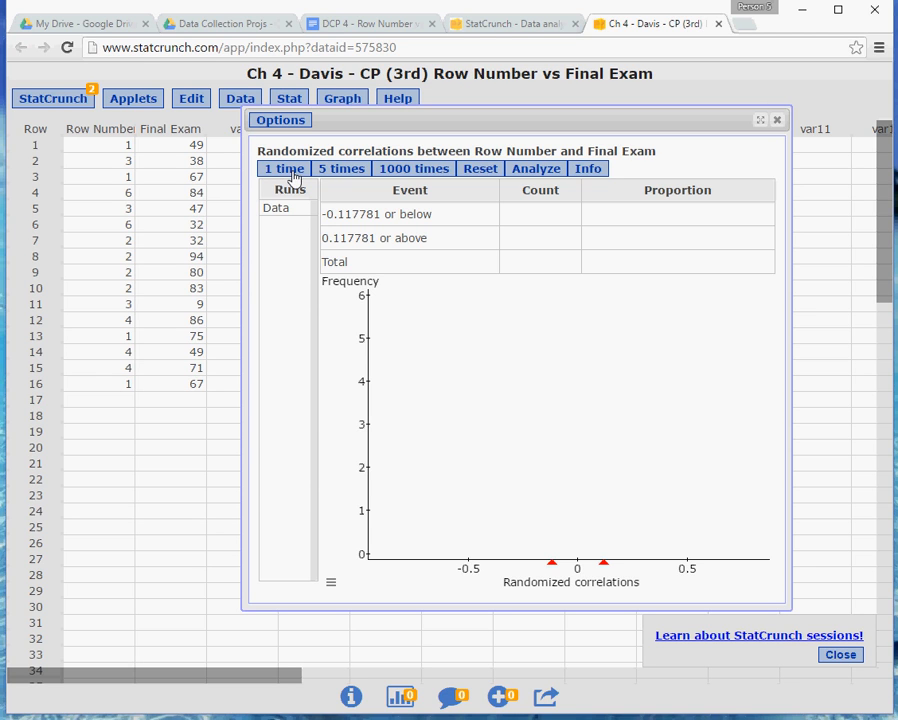
click(291, 172)
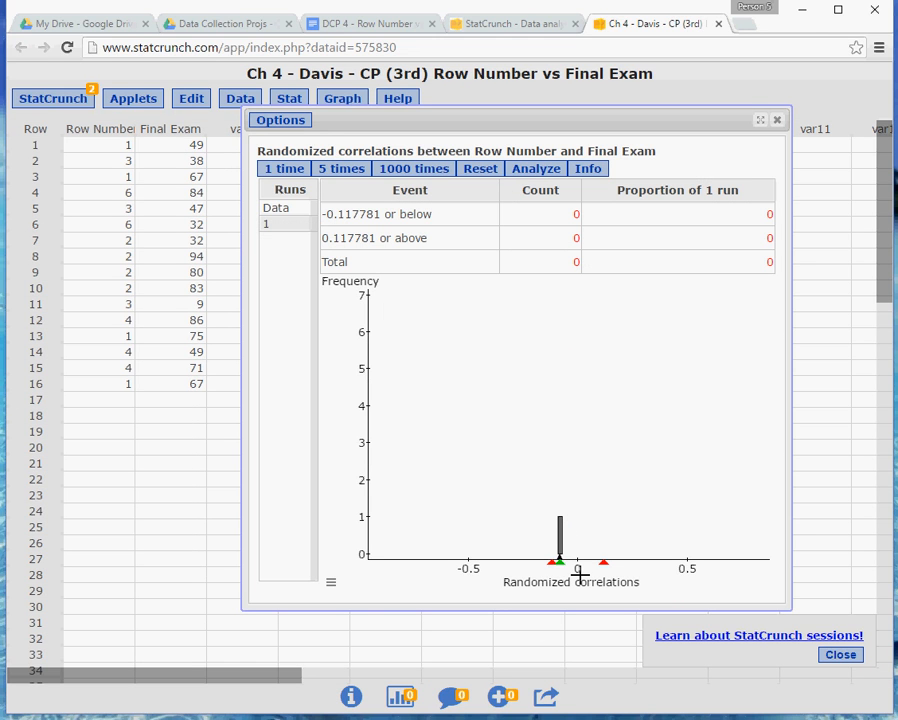
click(271, 232)
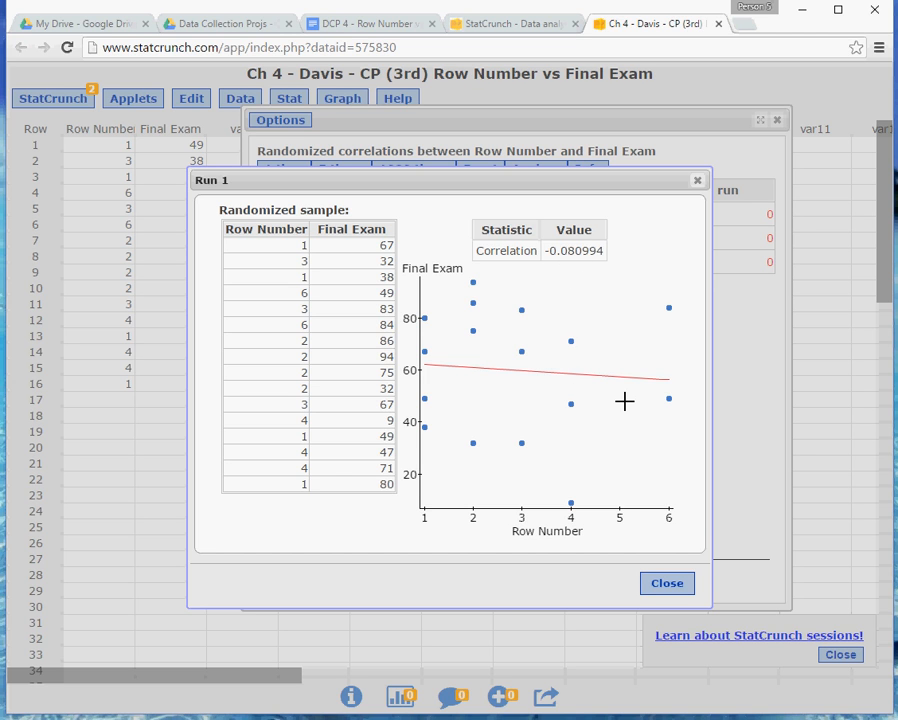
click(665, 583)
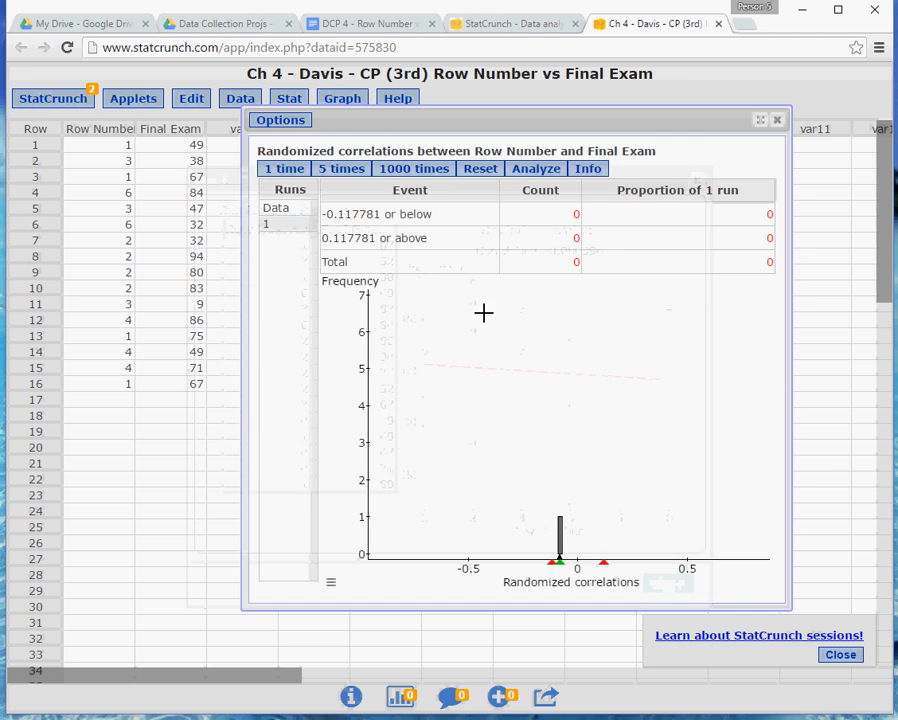
Run one more single randomization, highlight the "-0.117781 or below" event, and add two batches of five randomizations.
click(278, 170)
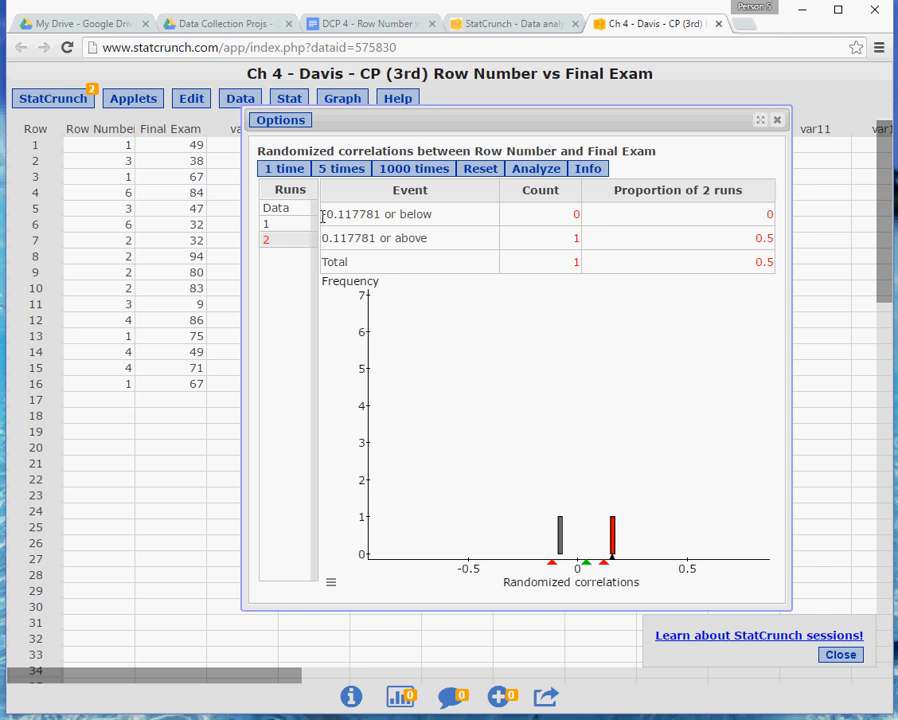
drag(322, 216, 432, 216)
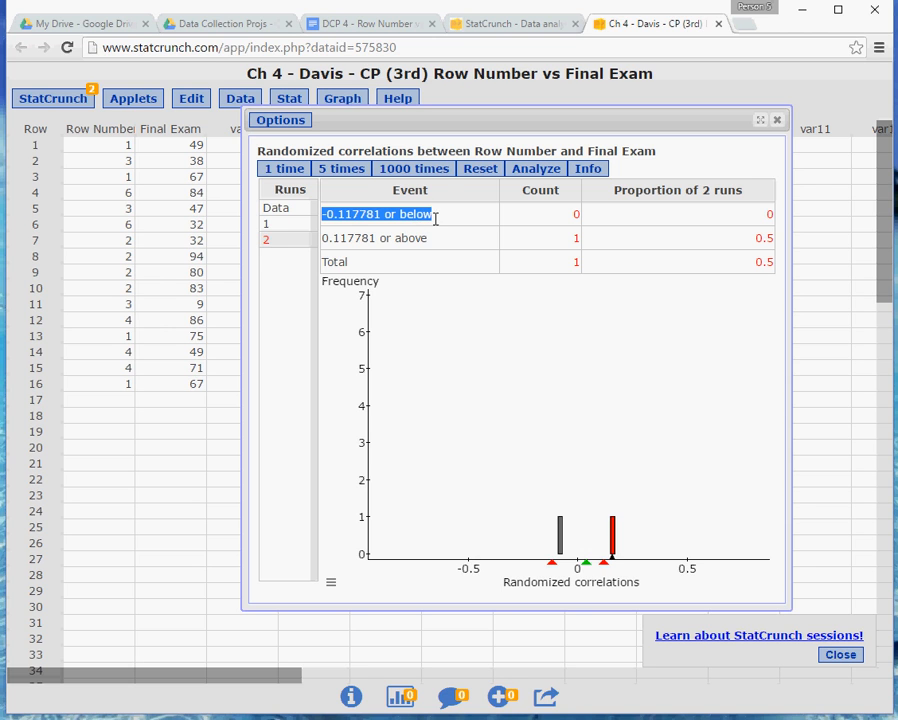
click(342, 170)
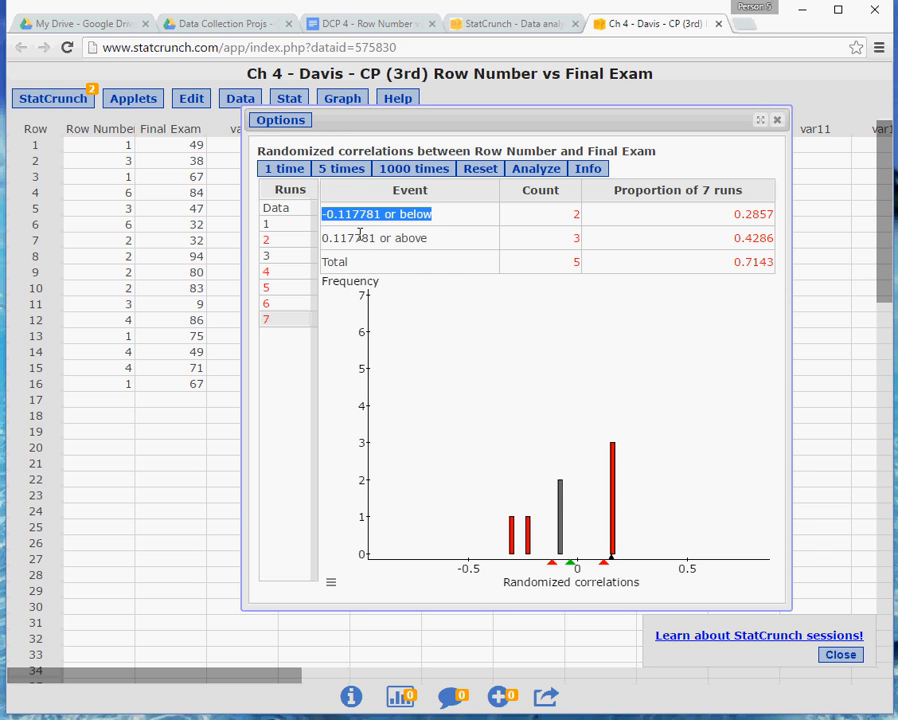
click(345, 170)
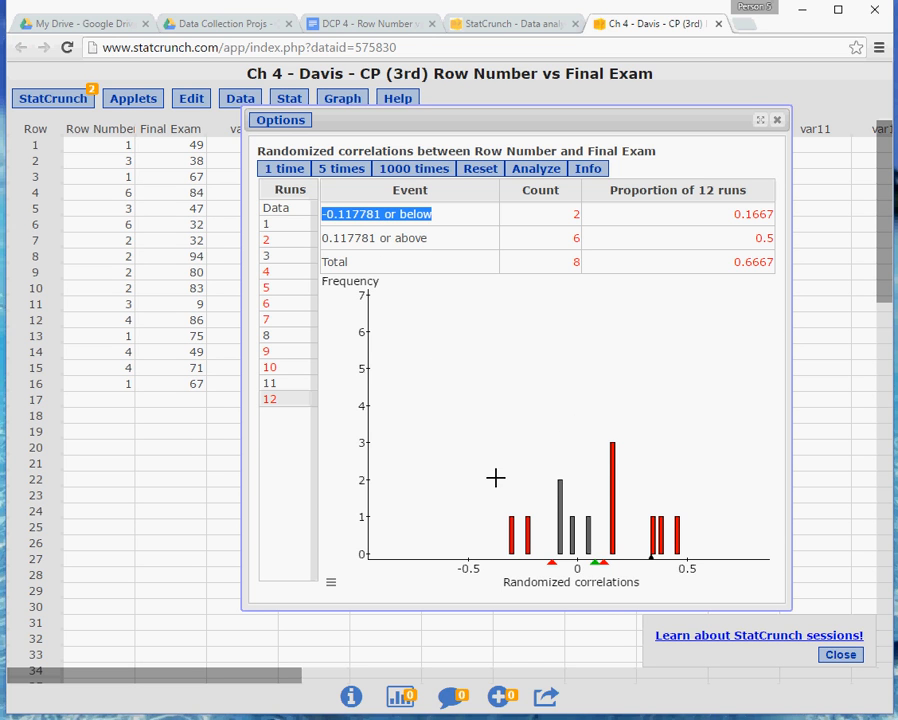
Add eleven batches of 1000 randomizations to the correlation test.
click(415, 169)
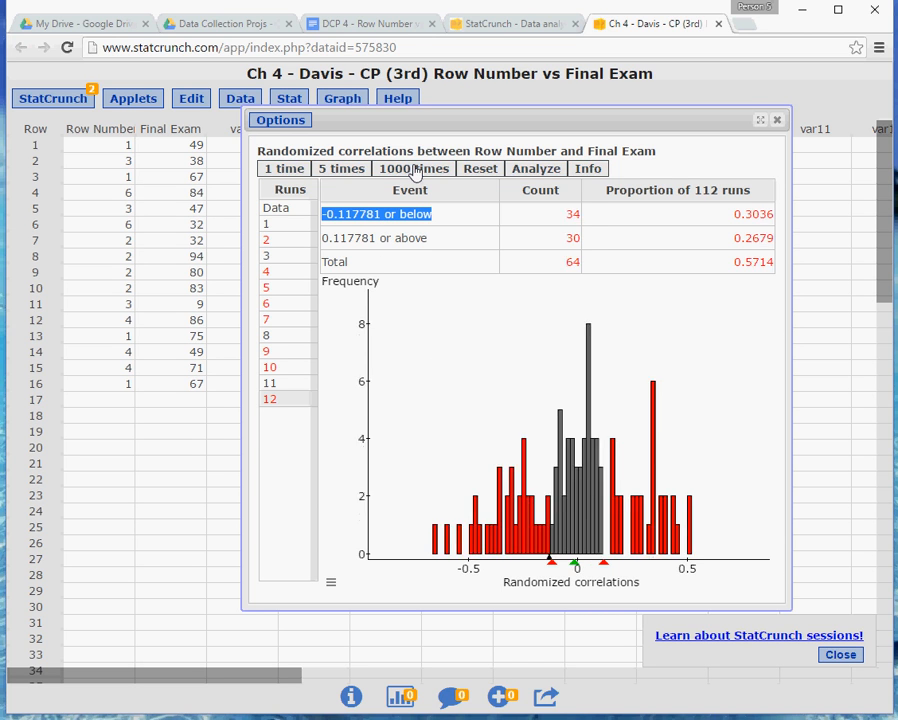
click(415, 170)
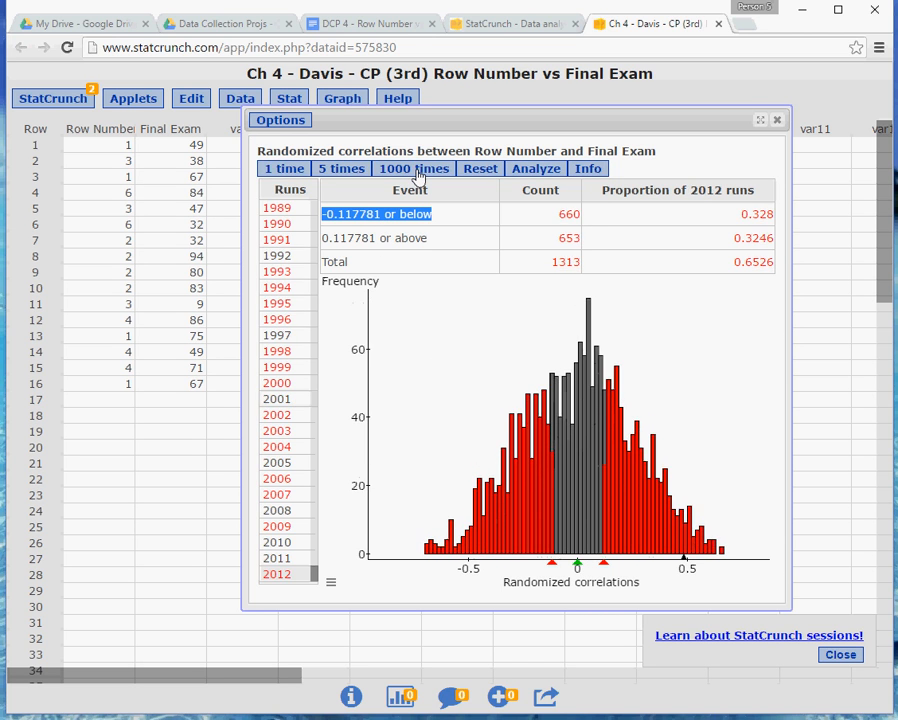
click(416, 171)
click(416, 170)
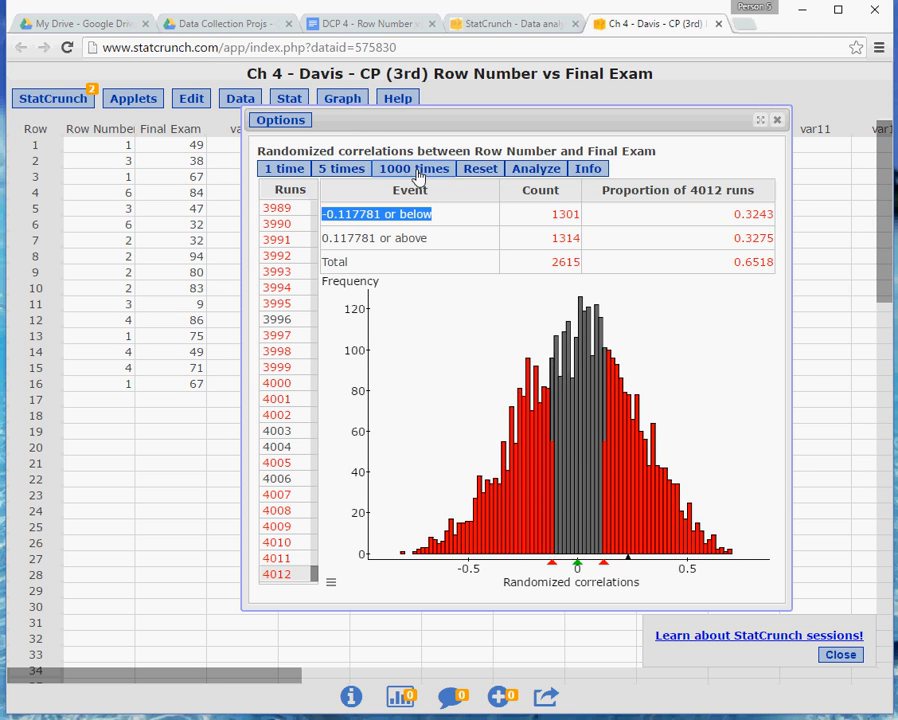
click(416, 170)
click(416, 170)
click(416, 170)
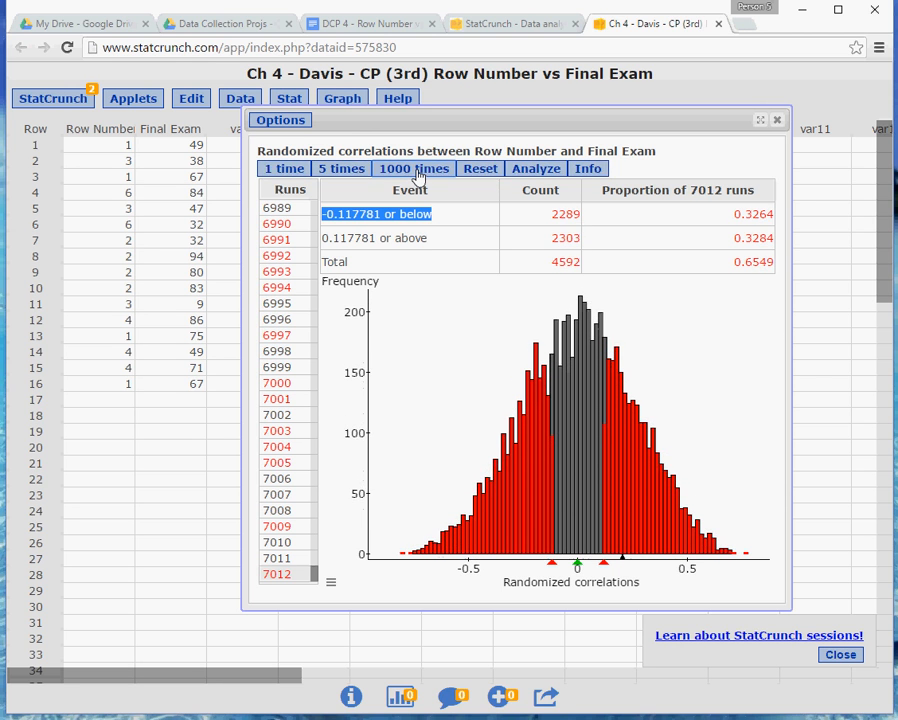
click(416, 170)
click(416, 170)
click(416, 170)
click(416, 170)
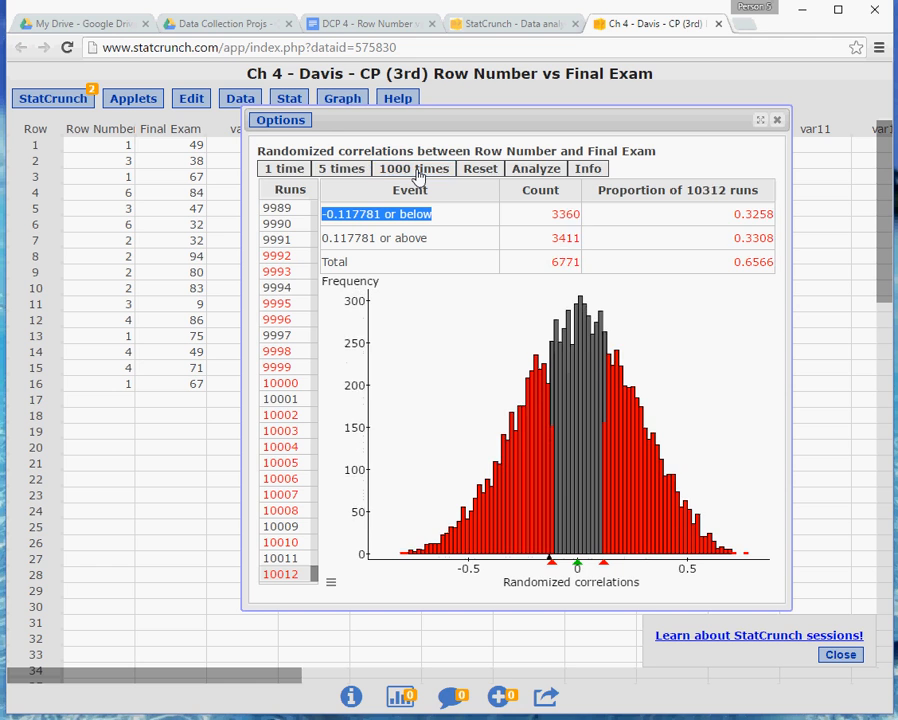
Add two more batches of 1000 randomizations, and read the Project - Ch 4 instructions on copying the applet and drawing a conclusion.
click(416, 170)
click(416, 170)
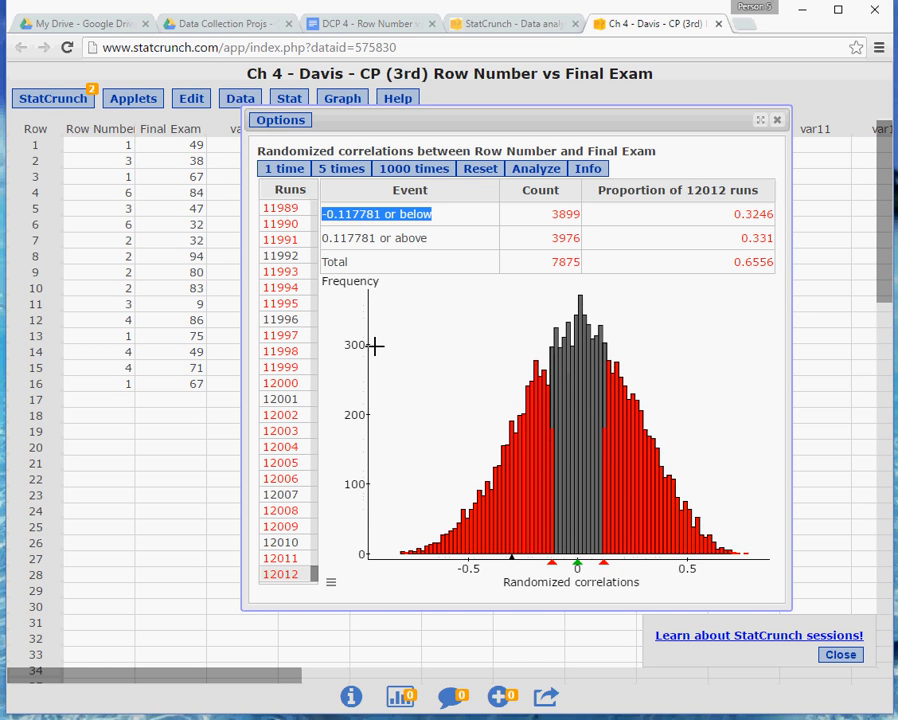
click(236, 26)
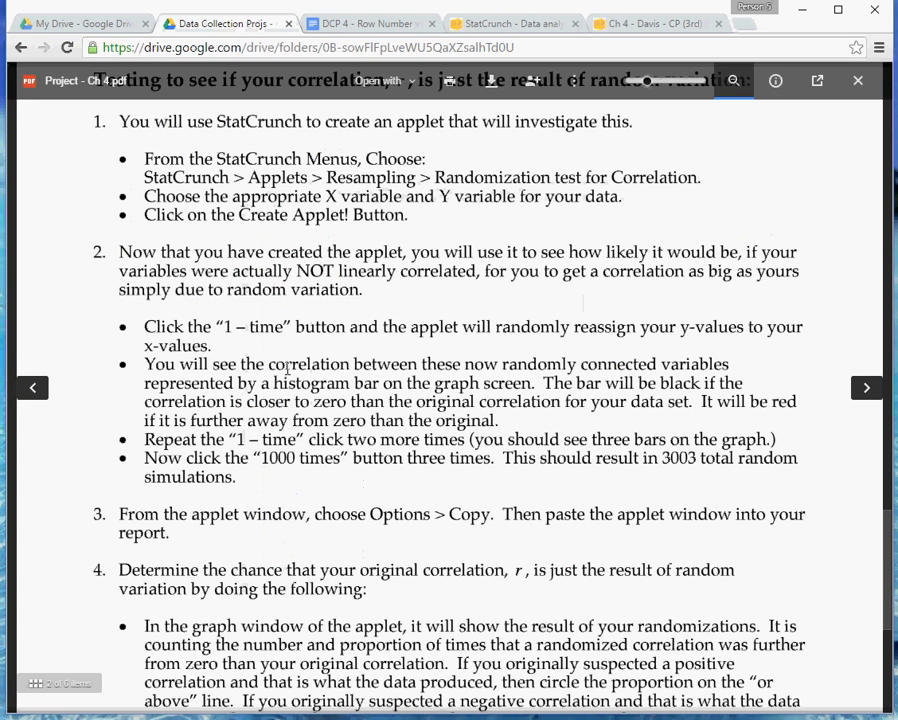
scroll(300, 334, down, 1)
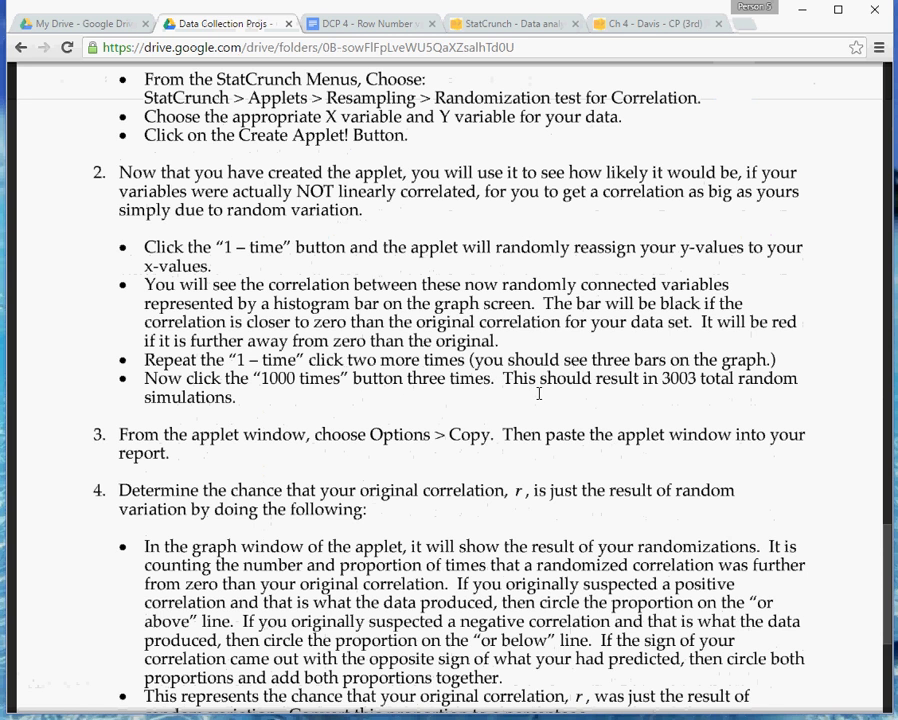
scroll(339, 455, down, 1)
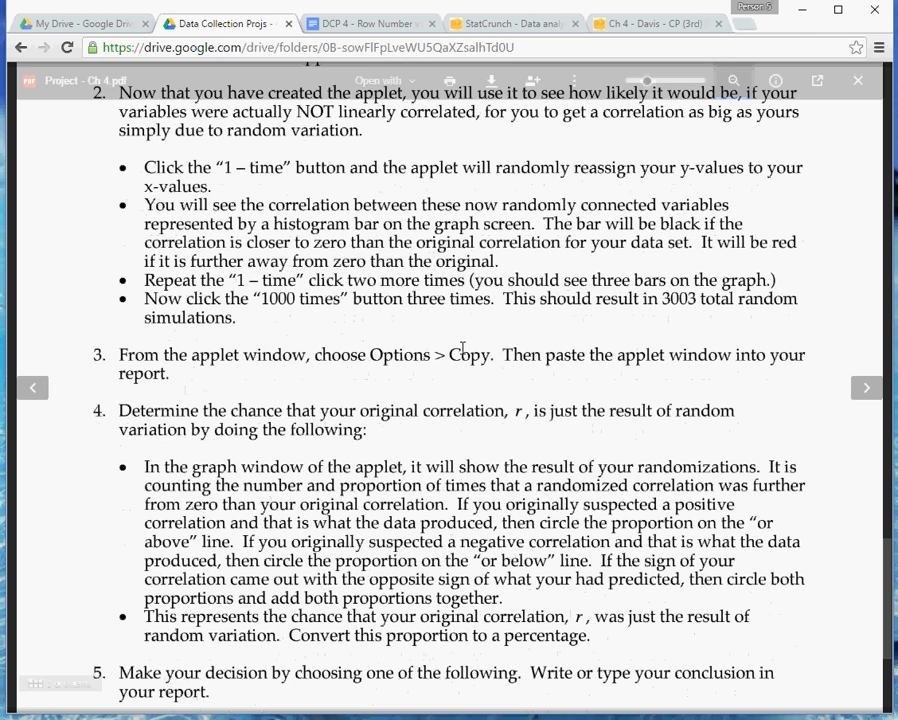
scroll(470, 364, down, 1)
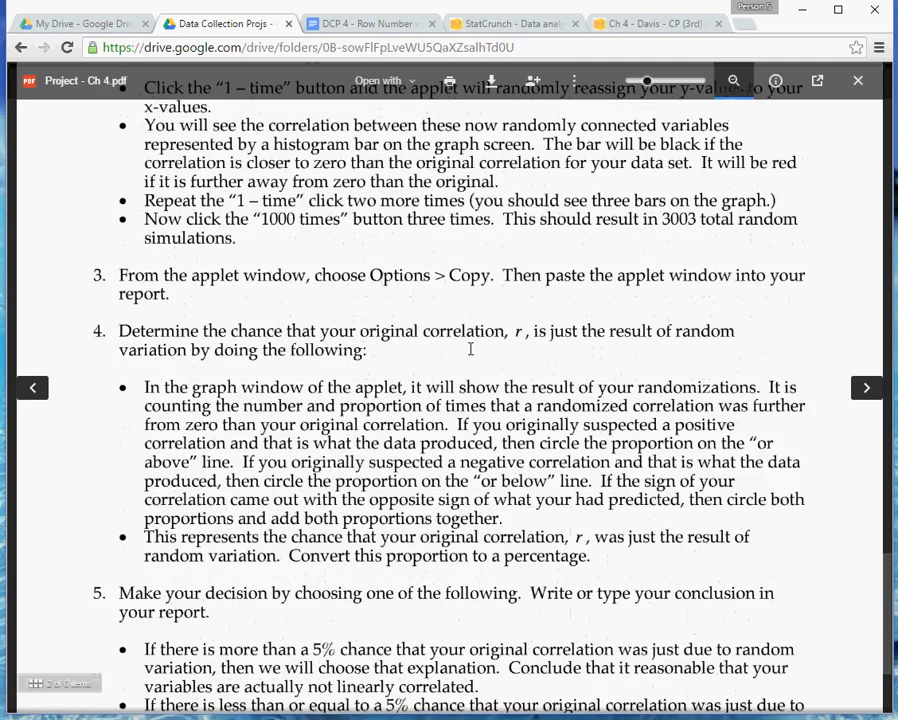
scroll(455, 350, down, 1)
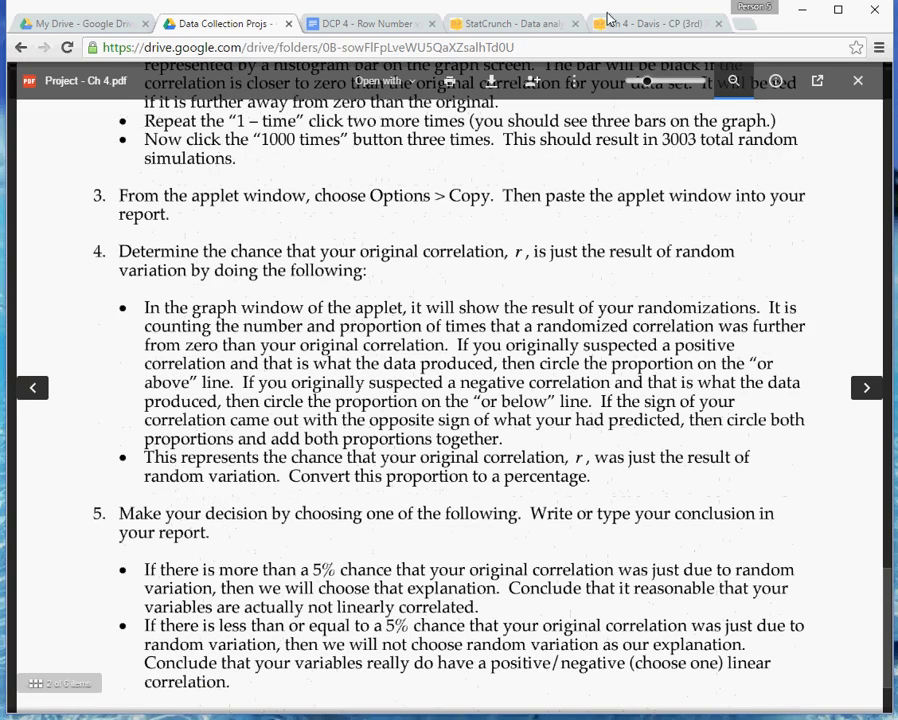
Switch to the Snipping Tool and capture the randomized correlations applet from StatCrunch, with its results table and histogram.
click(648, 24)
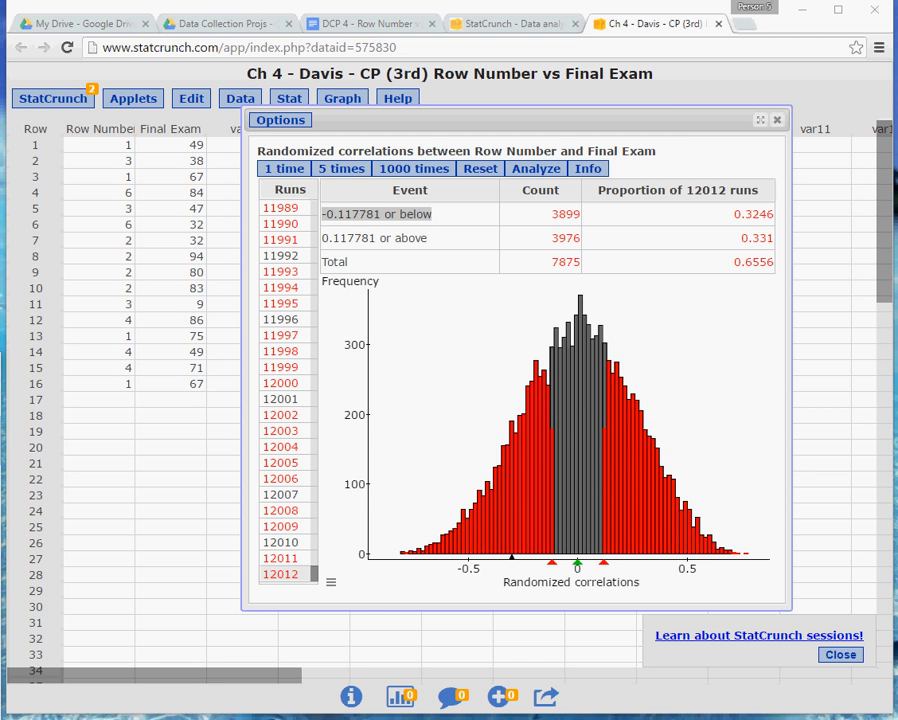
key(alt+Tab)
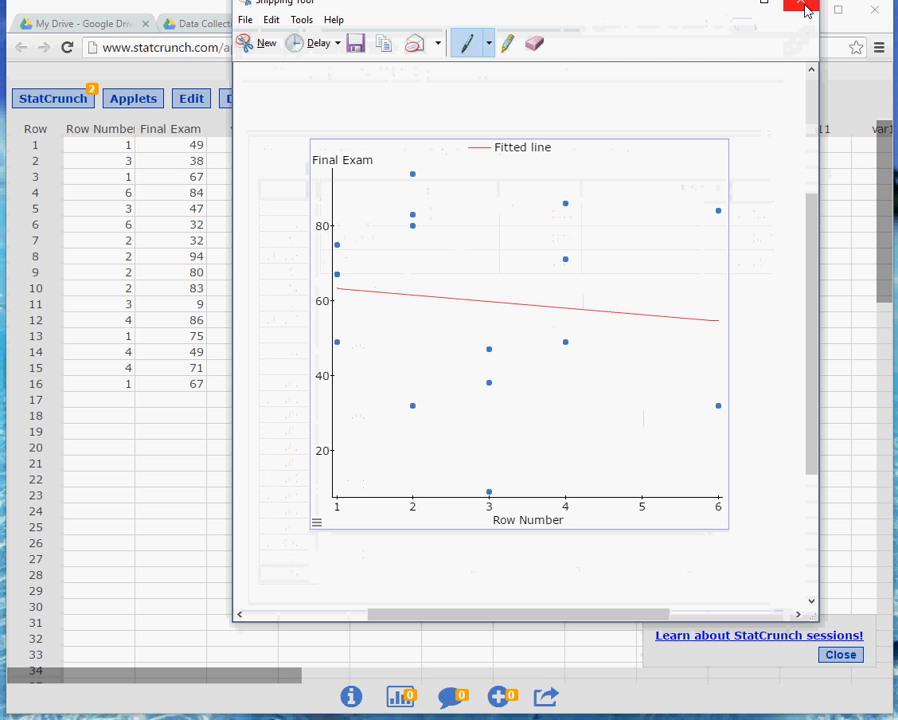
click(262, 45)
drag(626, 578, 190, 641)
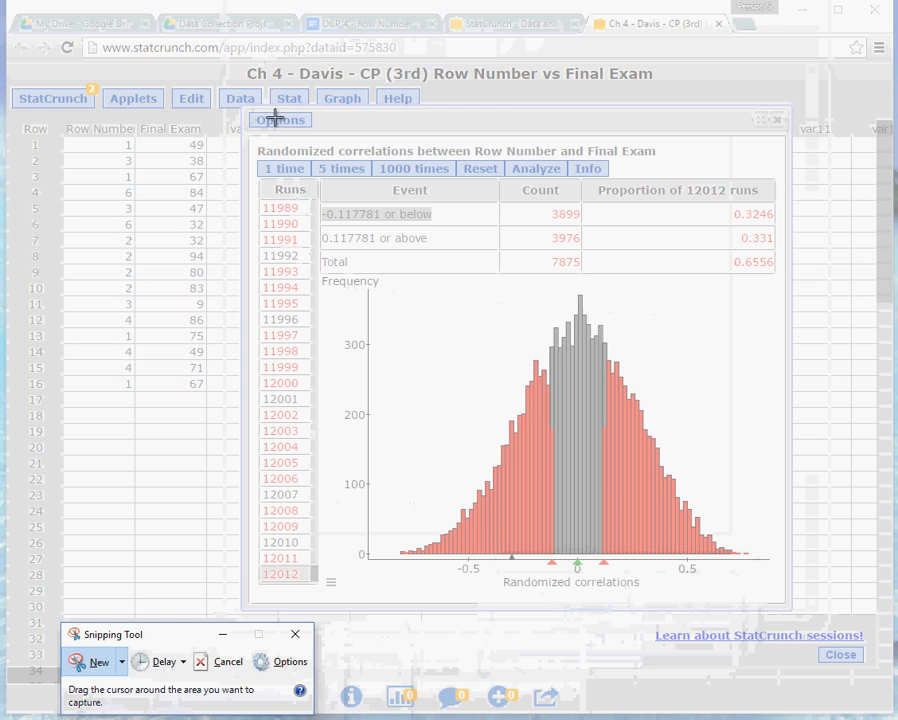
drag(243, 133, 792, 609)
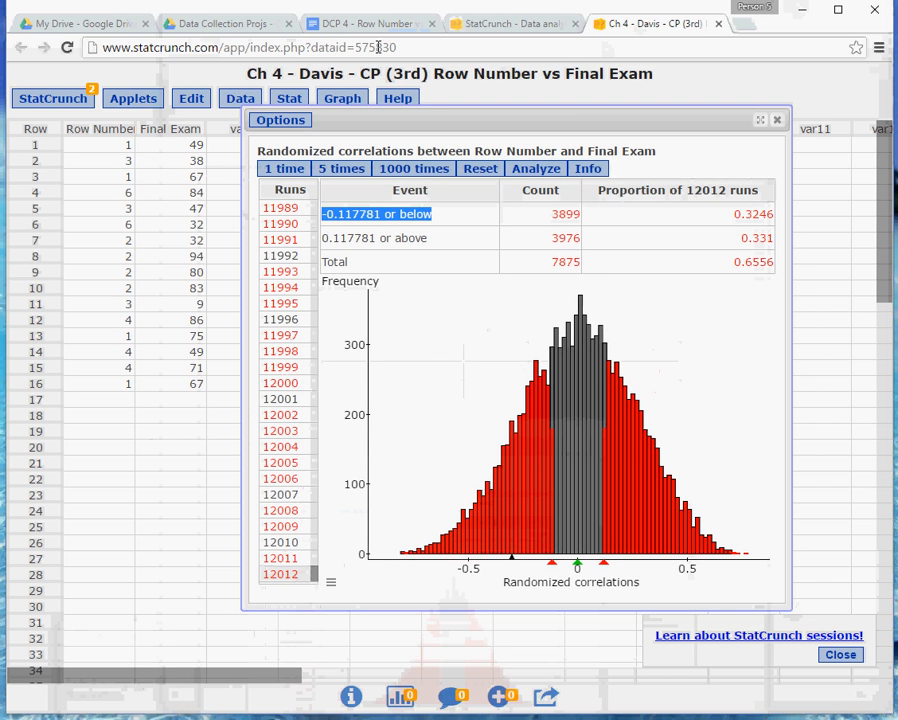
Switch to the DCP 4 report in Google Docs and paste the applet snip on a new line under item 9.
click(358, 25)
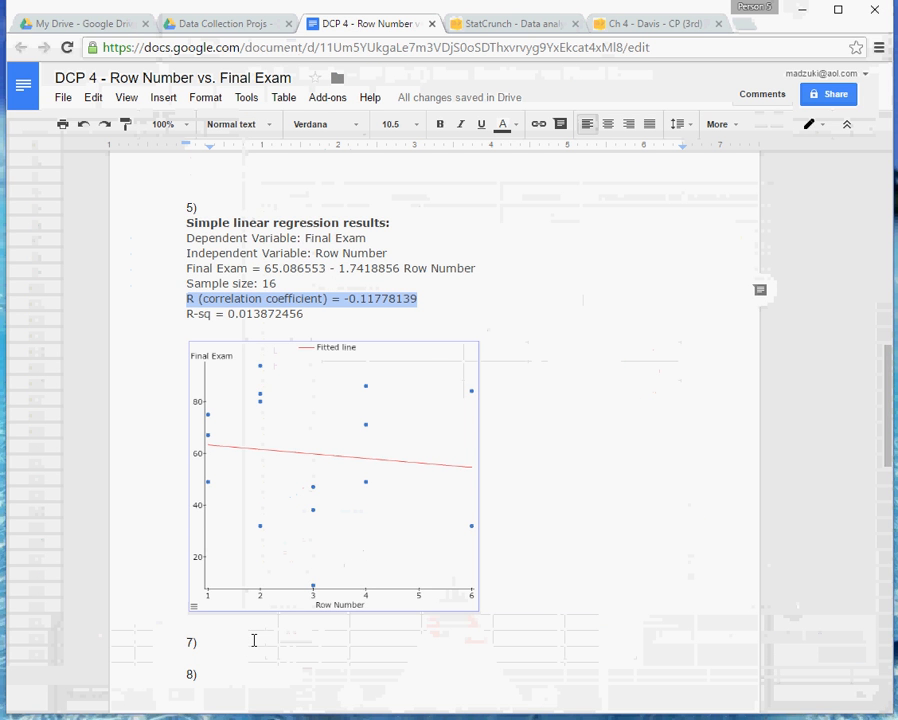
scroll(252, 640, down, 4)
scroll(232, 580, down, 2)
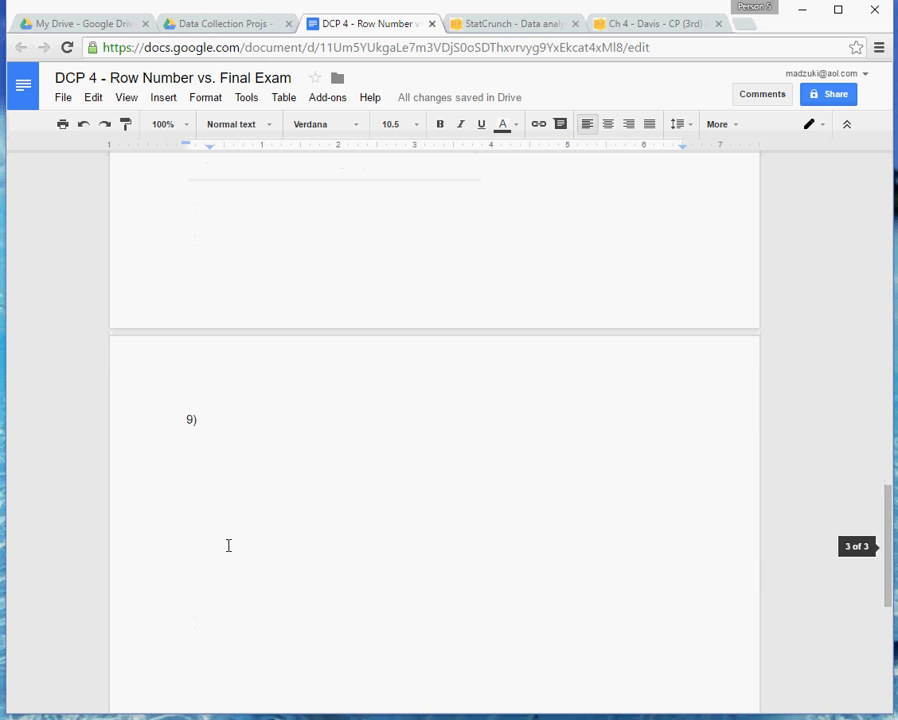
double_click(215, 437)
key(Return)
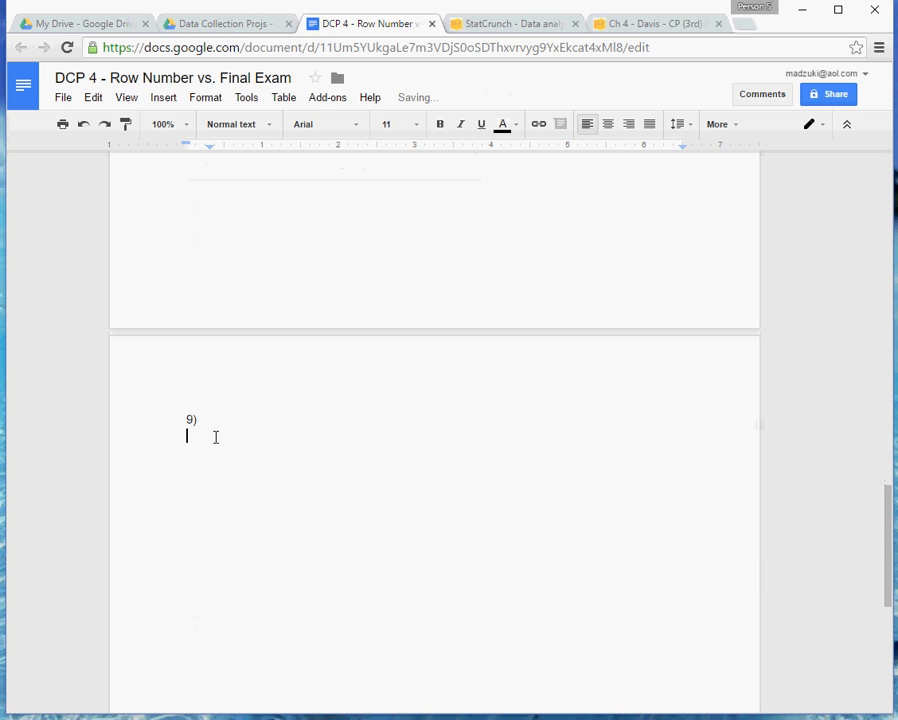
key(ctrl+v)
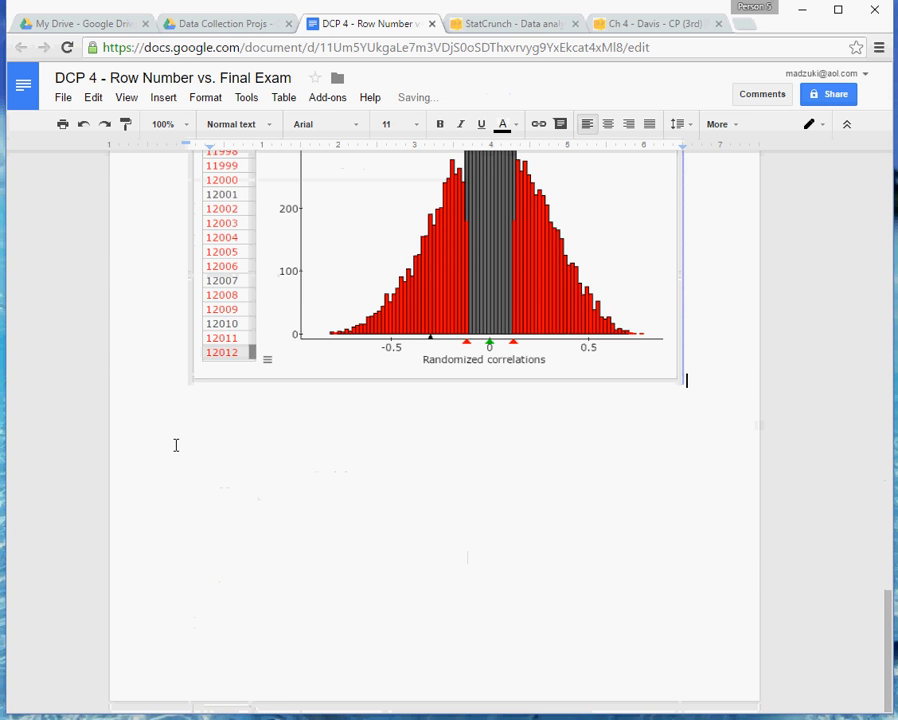
Shrink the pasted applet image under item 9 to about 5.3 inches wide and start a new line below it.
scroll(175, 445, up, 3)
scroll(175, 445, down, 1)
click(440, 480)
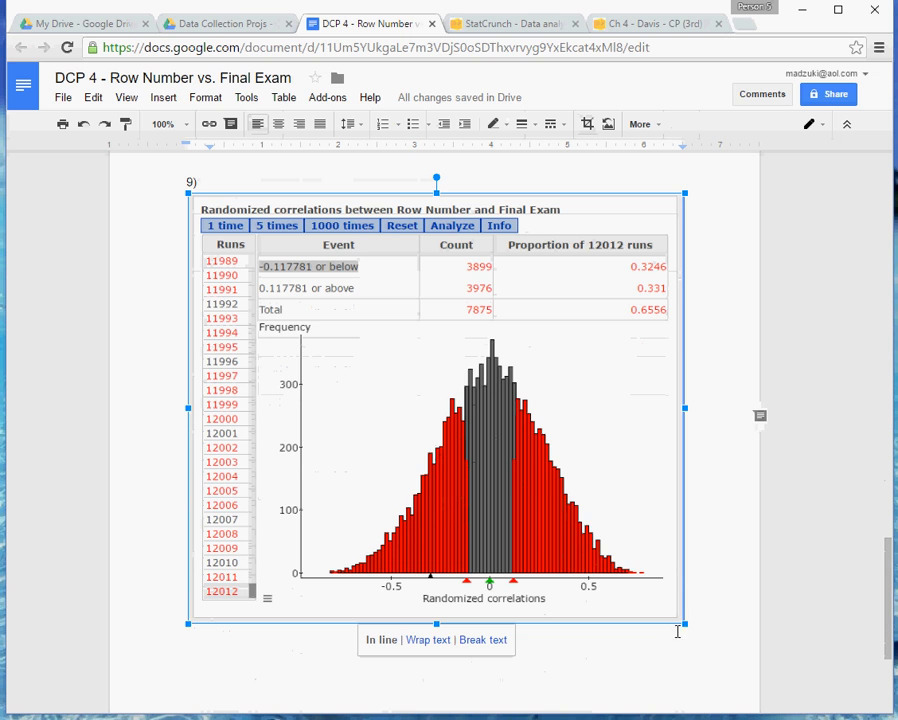
drag(685, 623, 594, 542)
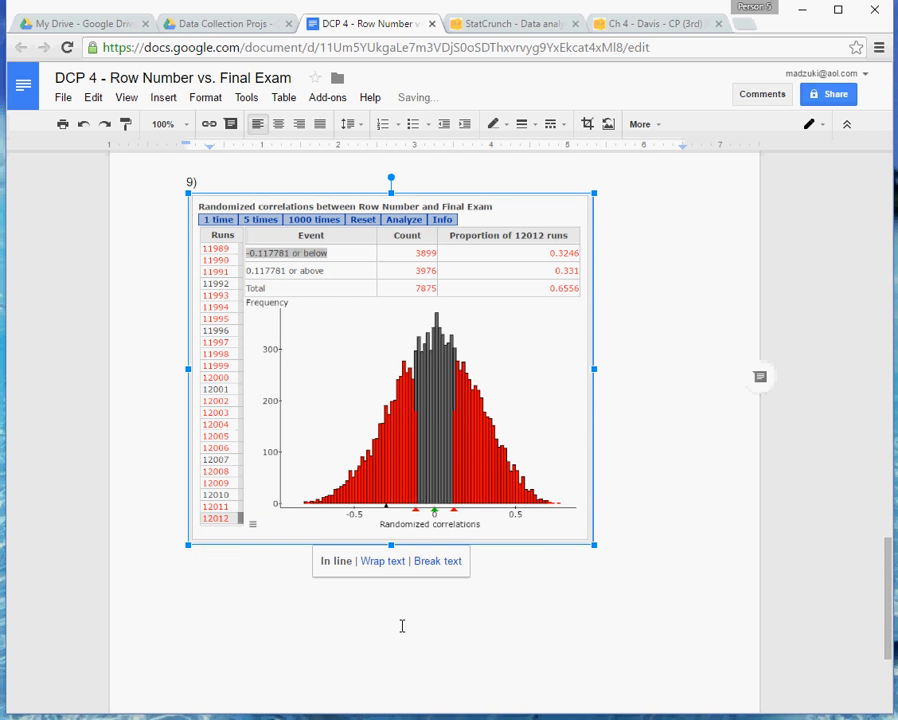
click(610, 470)
scroll(612, 473, down, 3)
scroll(612, 473, up, 3)
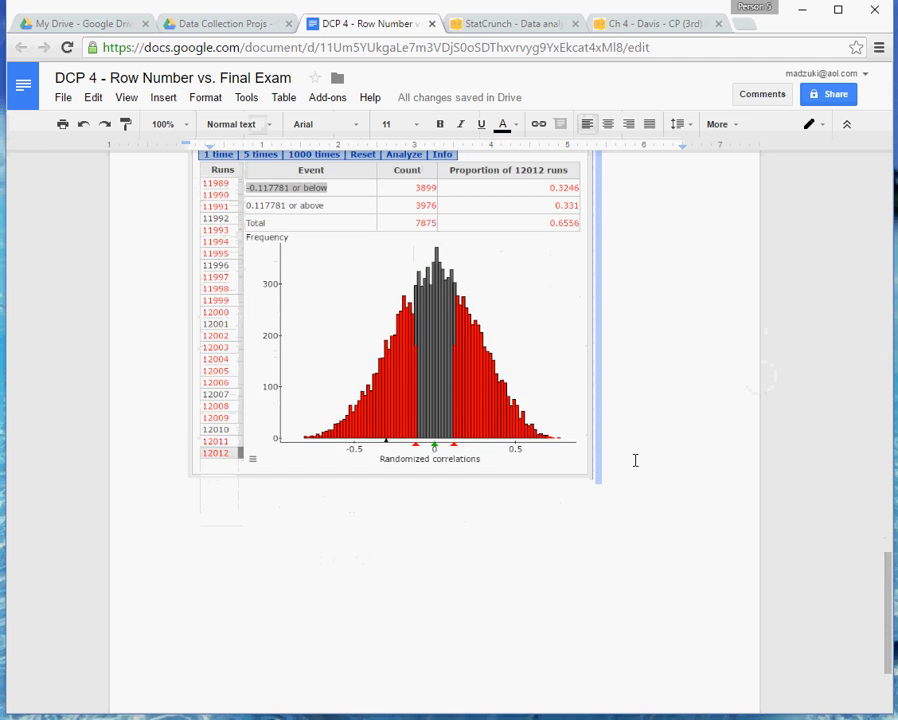
key(Return)
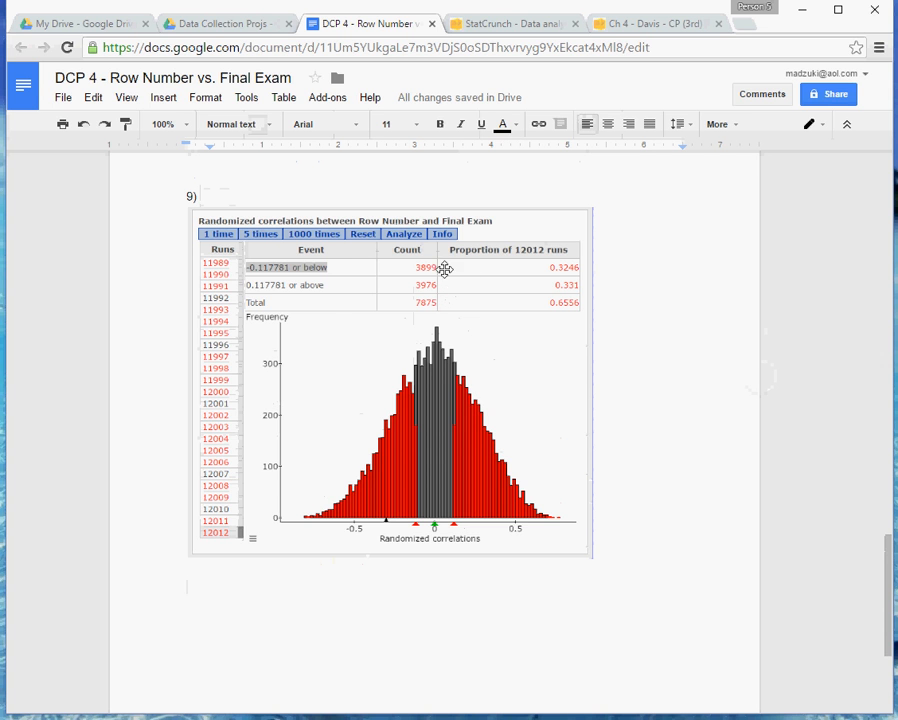
Read items 4 and 5 of the project instructions, and enlarge the applet image in the report to about 6.2 inches wide.
click(234, 25)
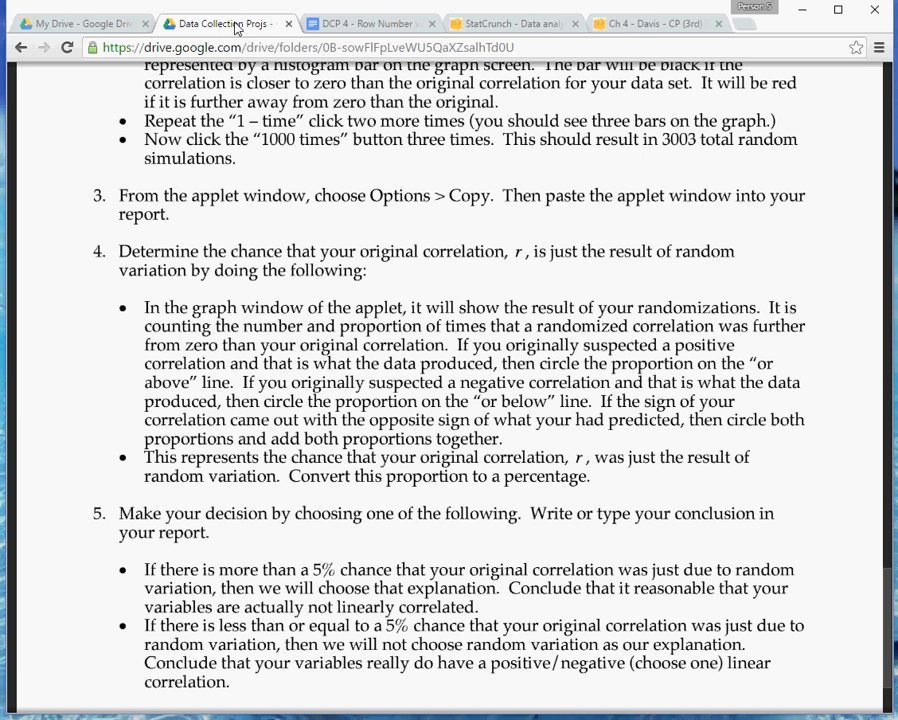
scroll(232, 283, down, 1)
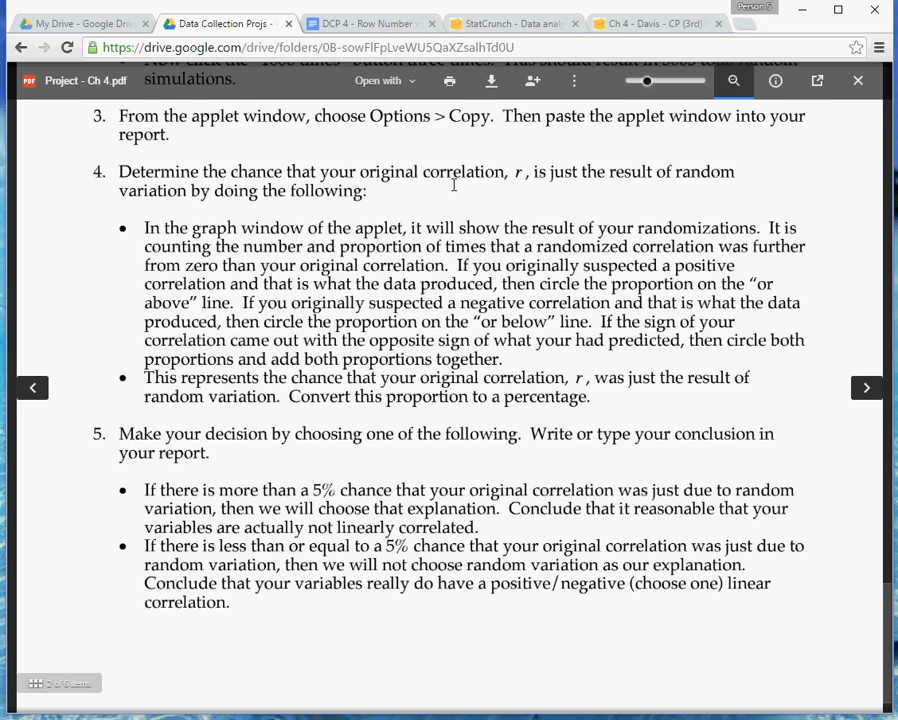
click(366, 23)
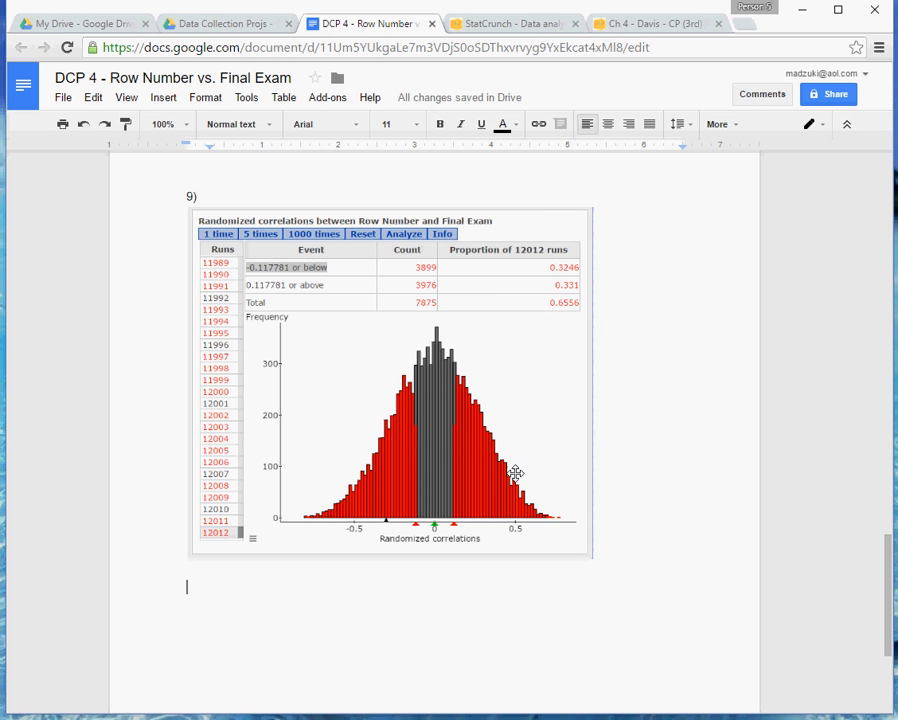
click(587, 551)
drag(593, 557, 663, 607)
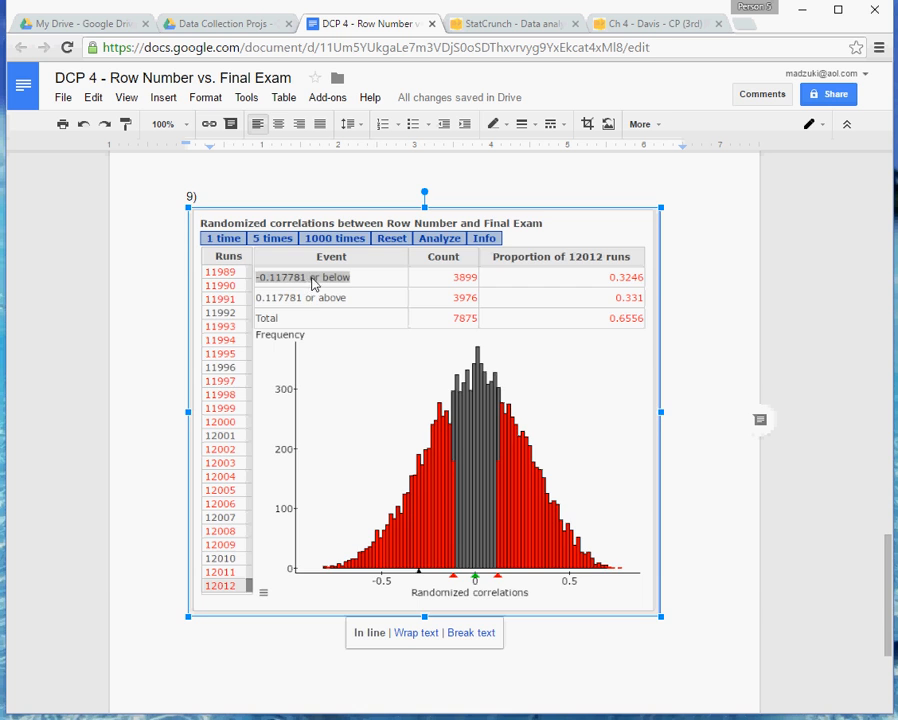
Review the report's regression results and the project instructions, and highlight the proportion for "-0.117781 or below" in the StatCrunch applet.
scroll(320, 316, up, 8)
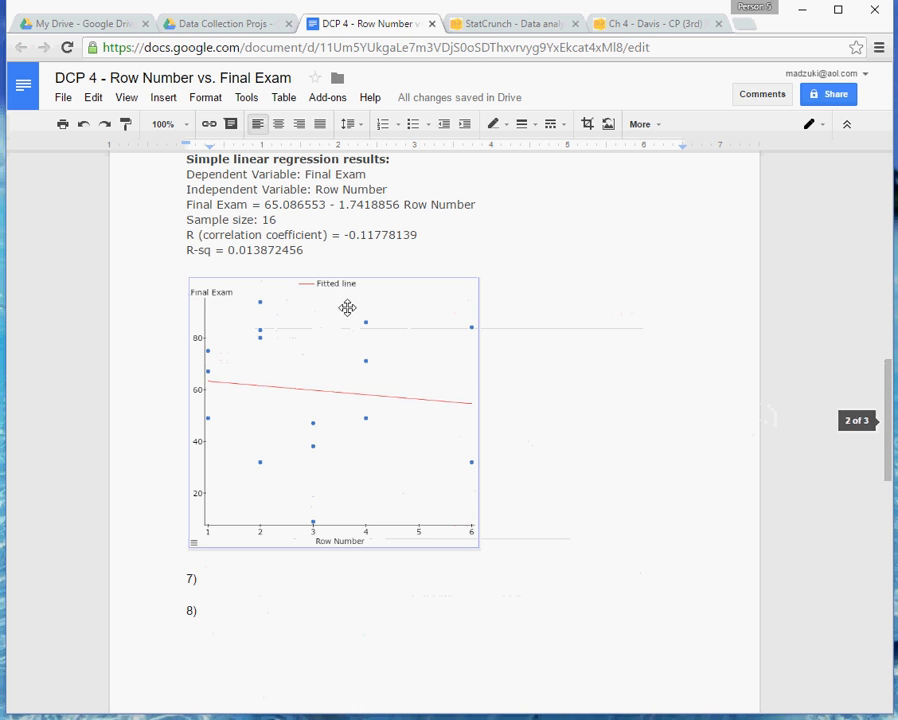
scroll(332, 406, down, 8)
scroll(332, 406, down, 3)
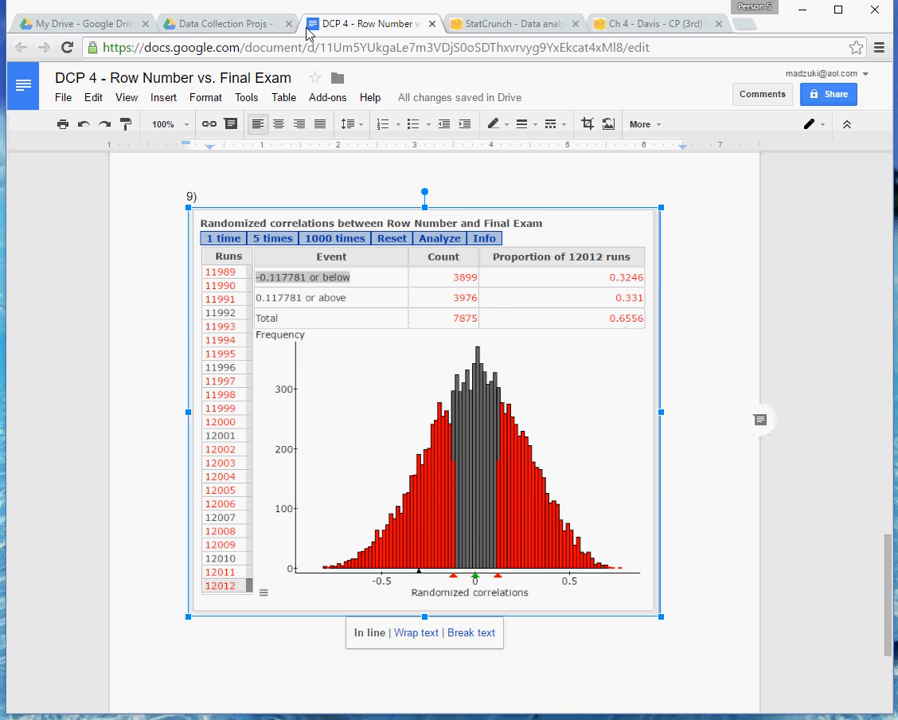
click(216, 23)
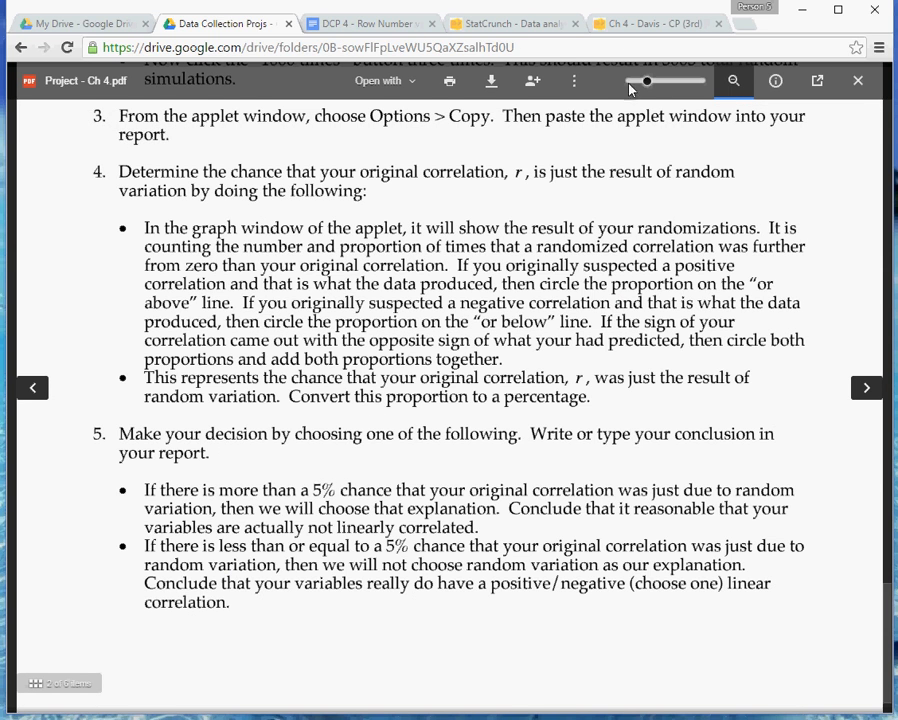
click(651, 27)
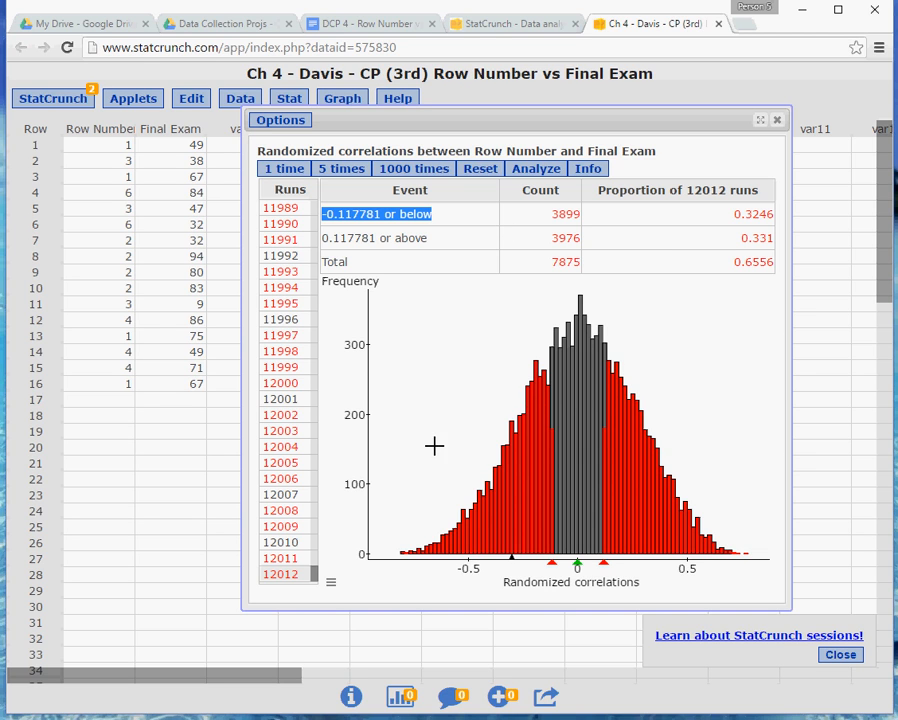
double_click(737, 215)
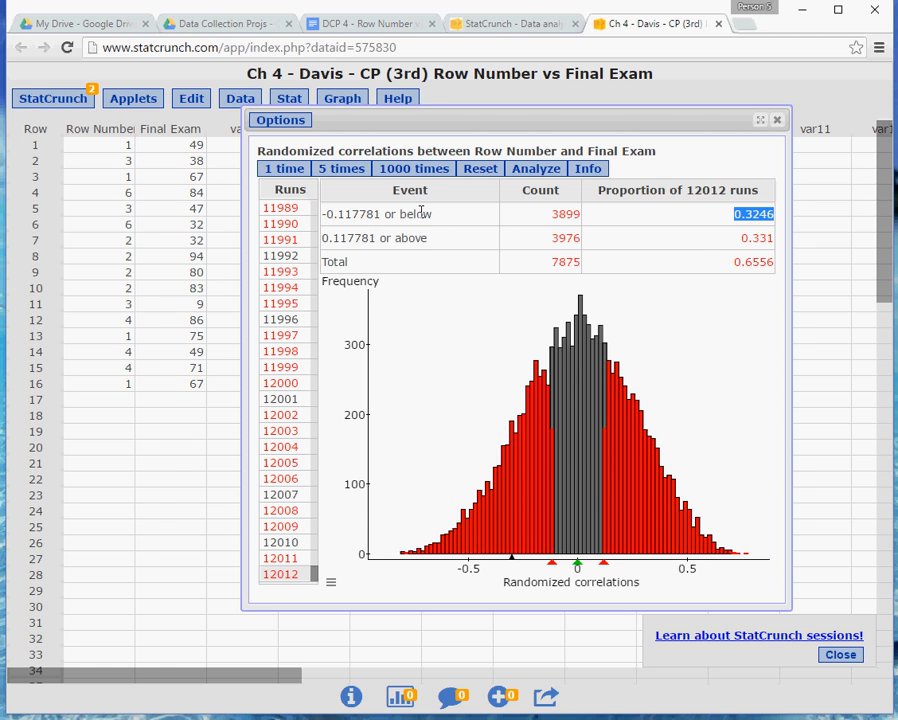
Compare the applet's proportion with the 5% decision rules in the instructions, highlighting "Conclude that it reasonable that your" and "positive/negative".
click(225, 24)
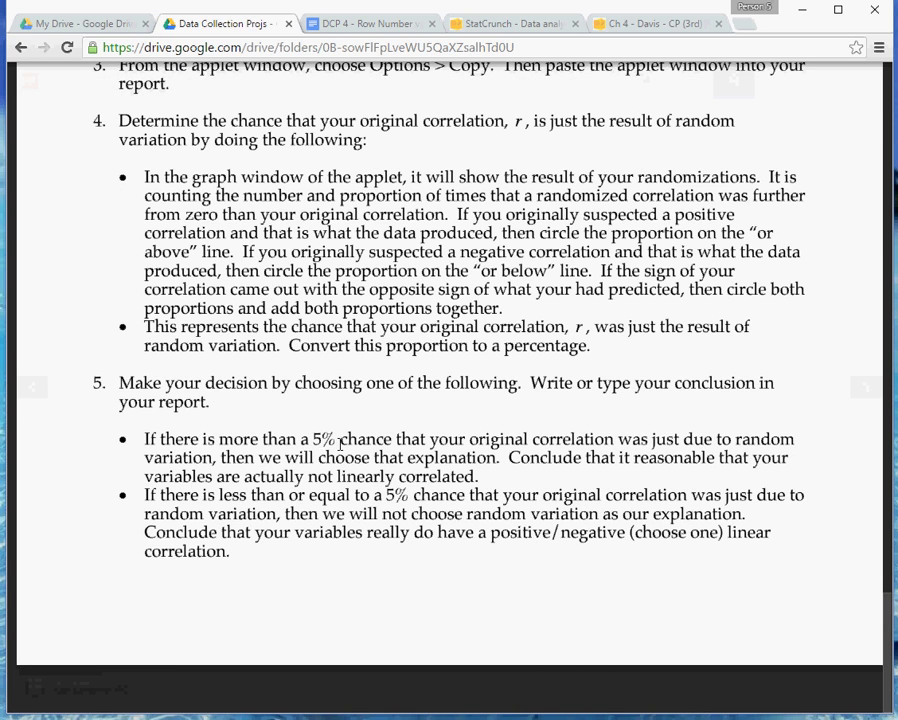
drag(510, 457, 514, 472)
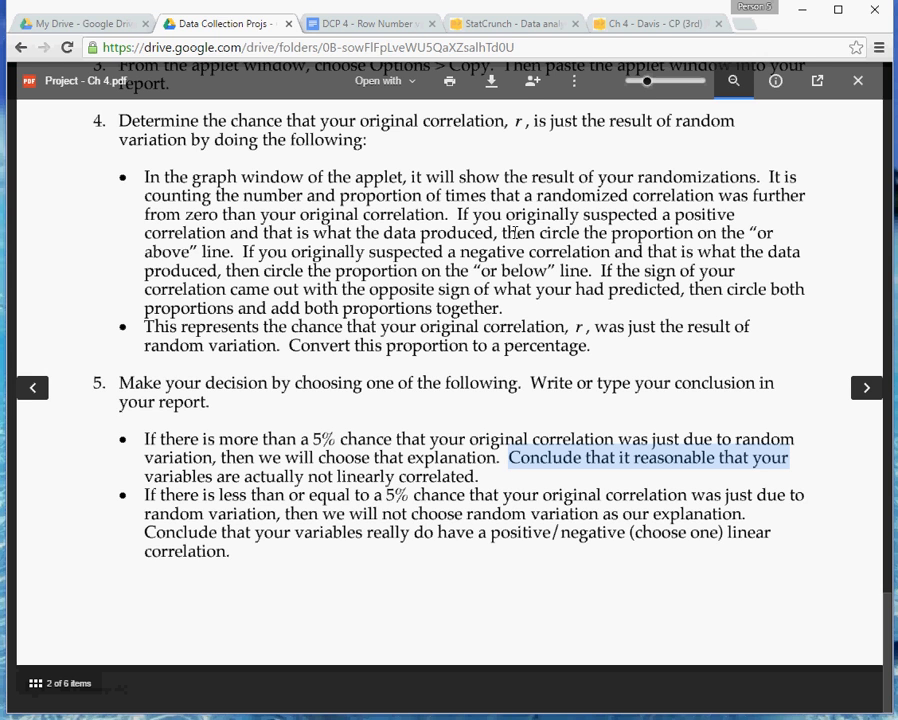
click(650, 25)
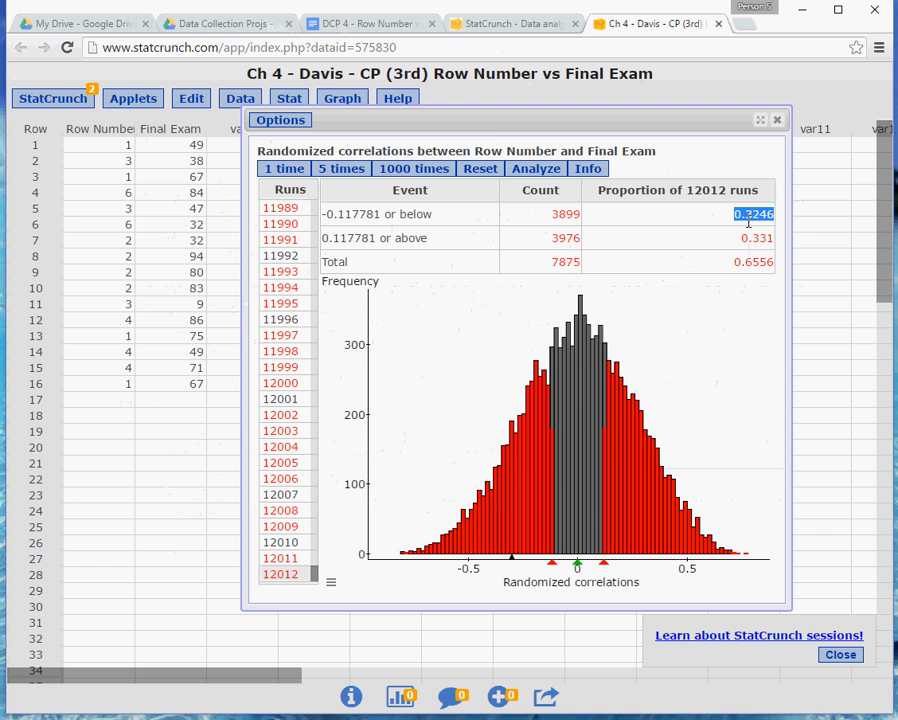
click(157, 22)
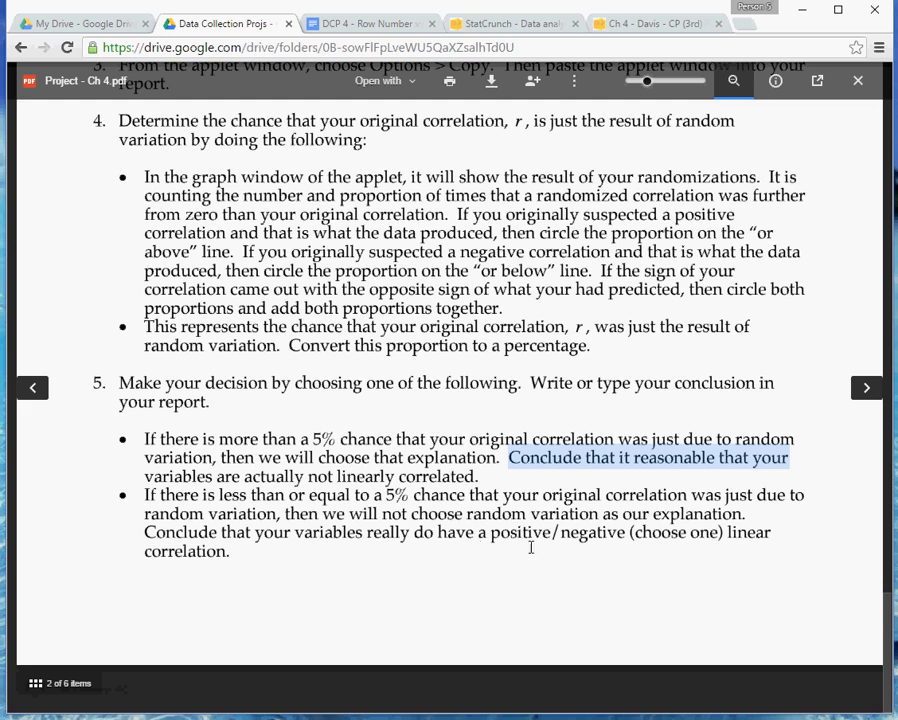
double_click(583, 535)
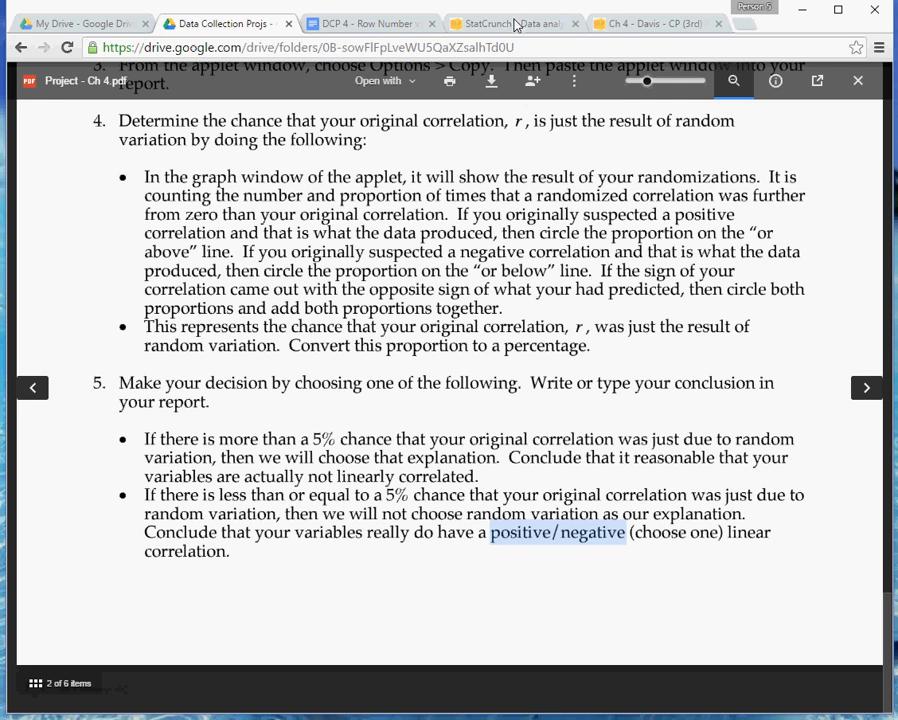
Compare the applet's event values with the report's regression results, highlighting the R (correlation coefficient) line.
click(640, 24)
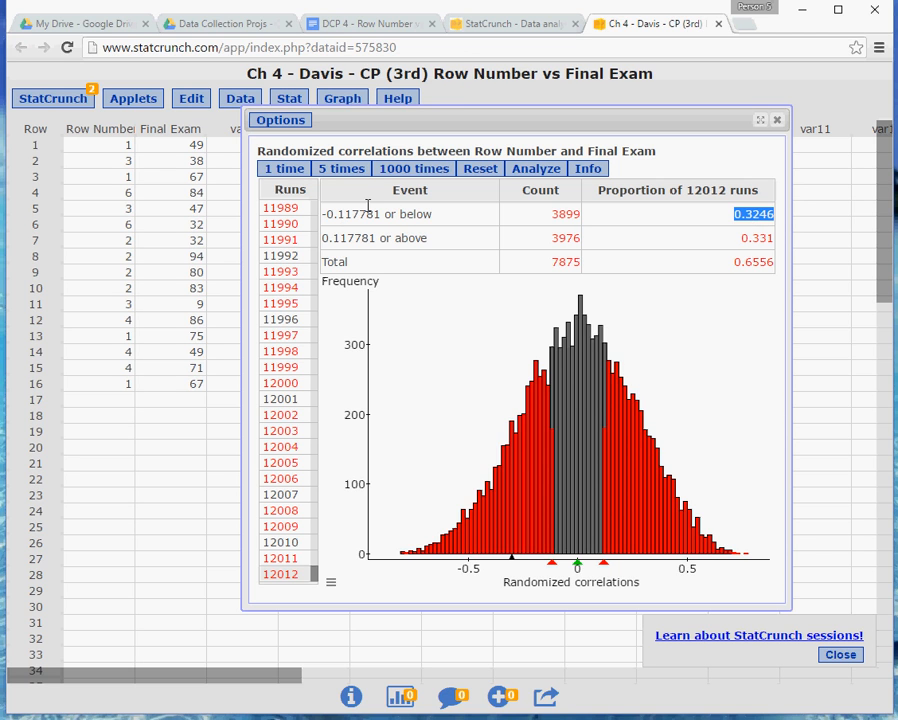
click(370, 24)
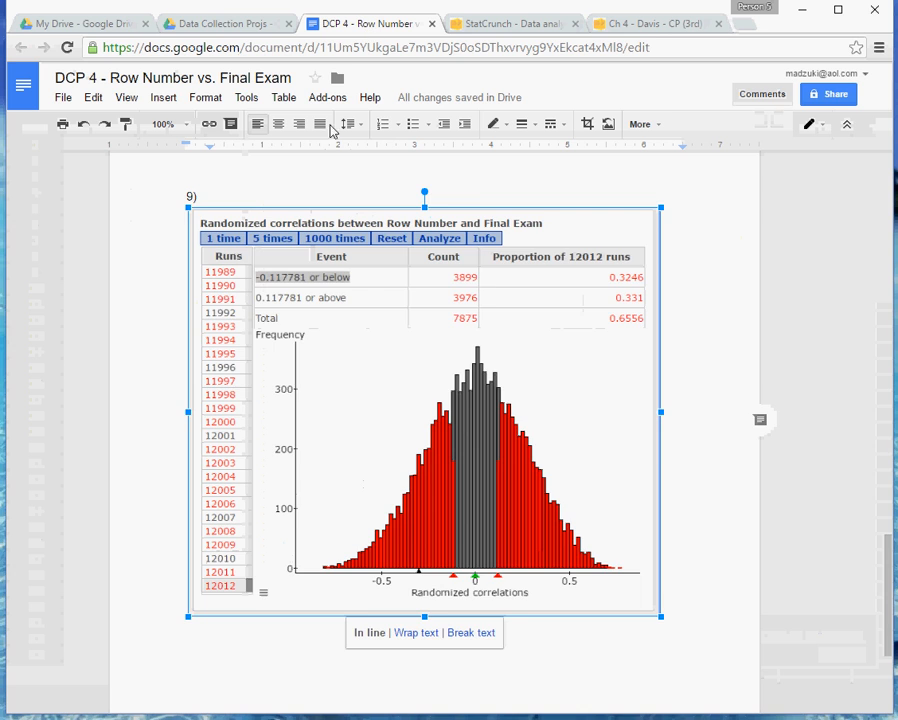
scroll(297, 404, up, 4)
scroll(296, 400, up, 4)
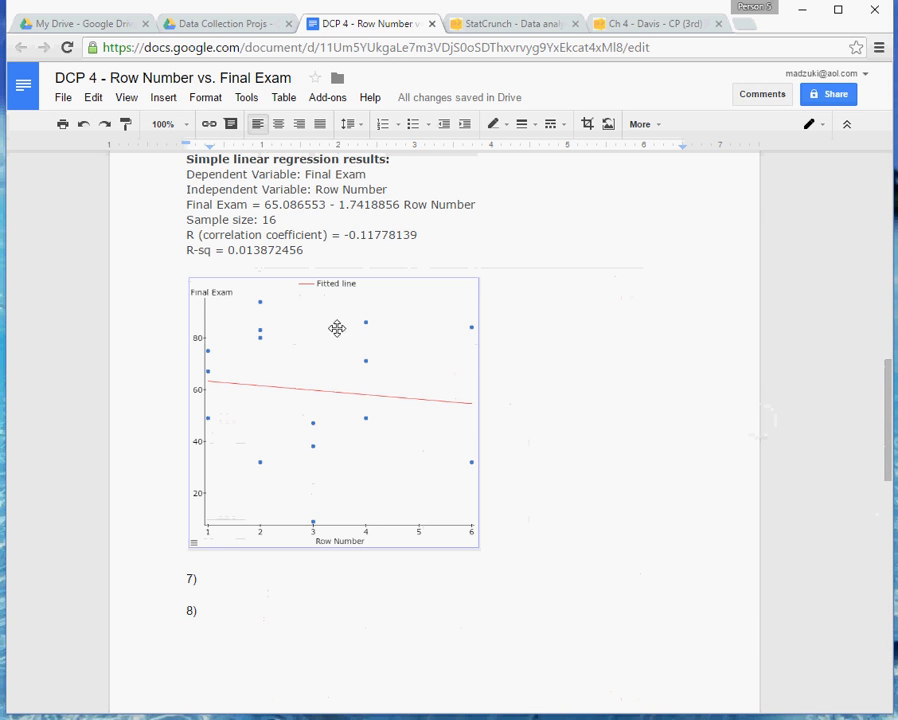
drag(188, 234, 421, 234)
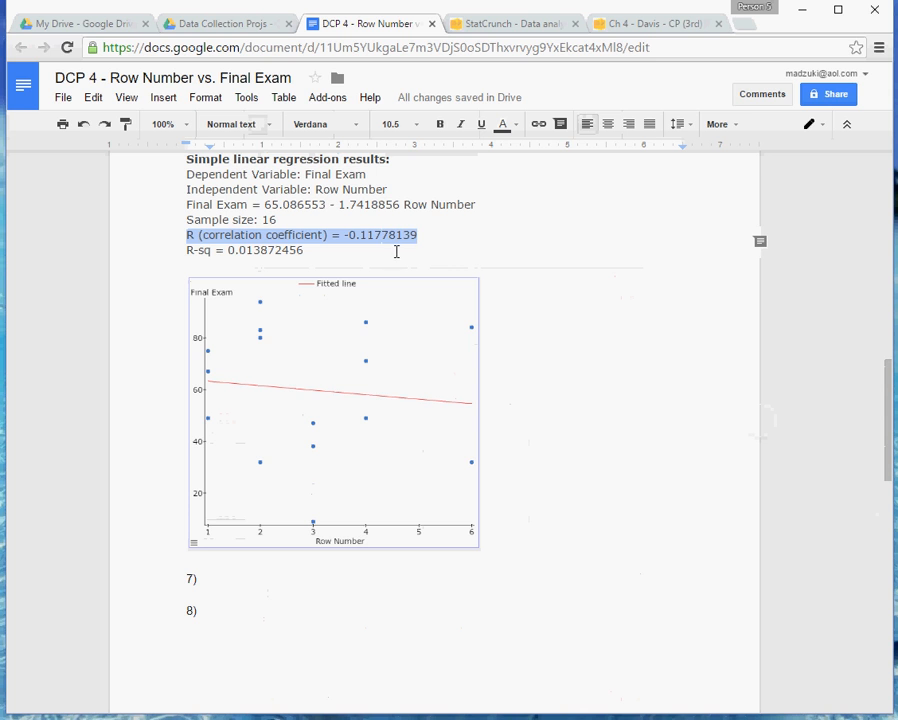
click(640, 28)
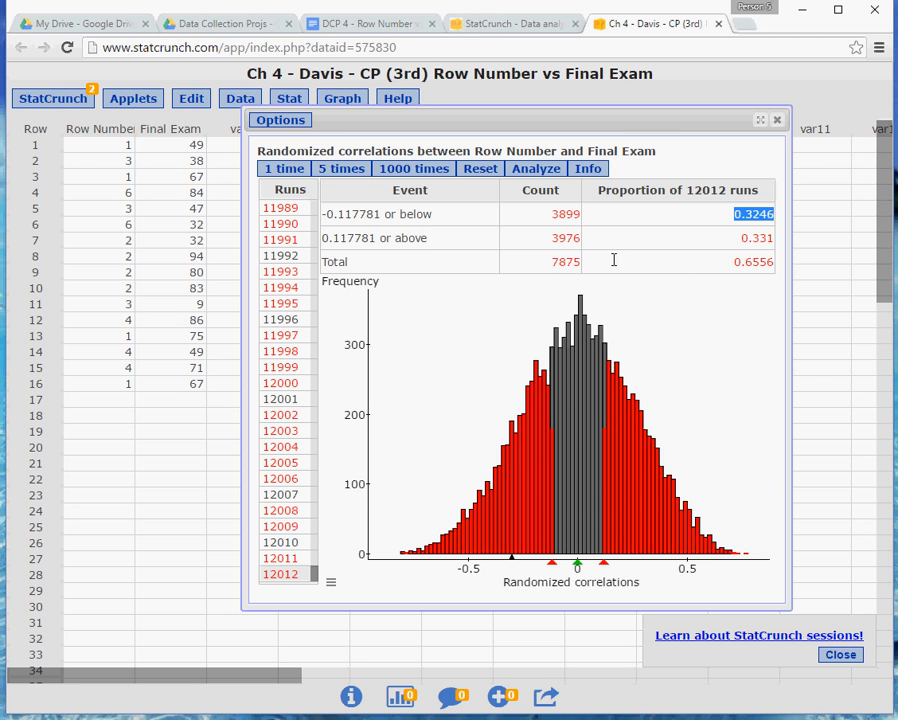
Return to the project instructions and highlight "variables" in the conclusion for a chance of 5% or less.
click(362, 24)
click(238, 26)
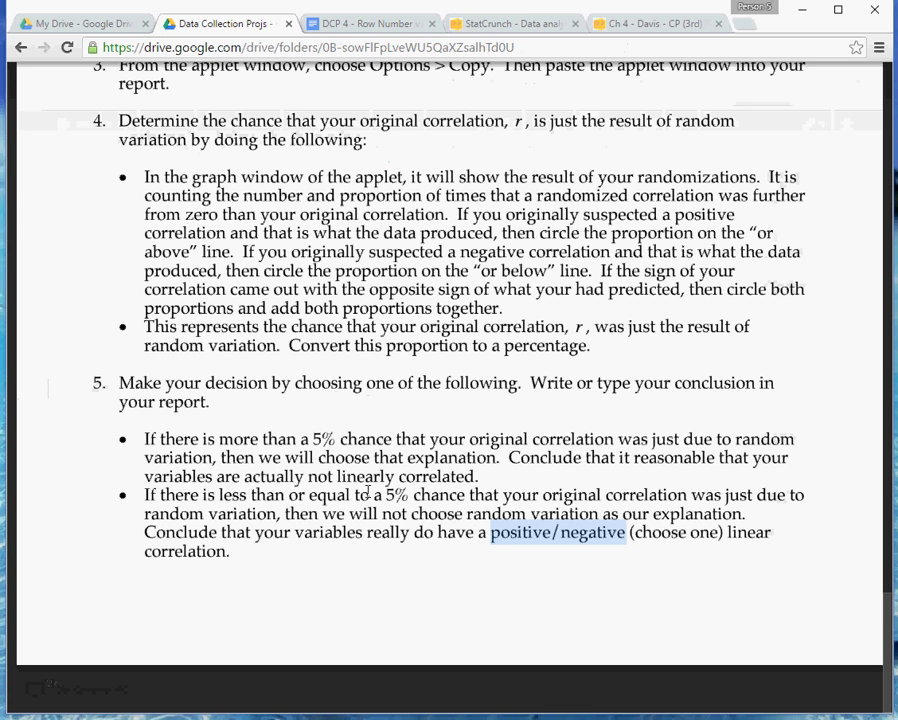
click(328, 536)
double_click(328, 536)
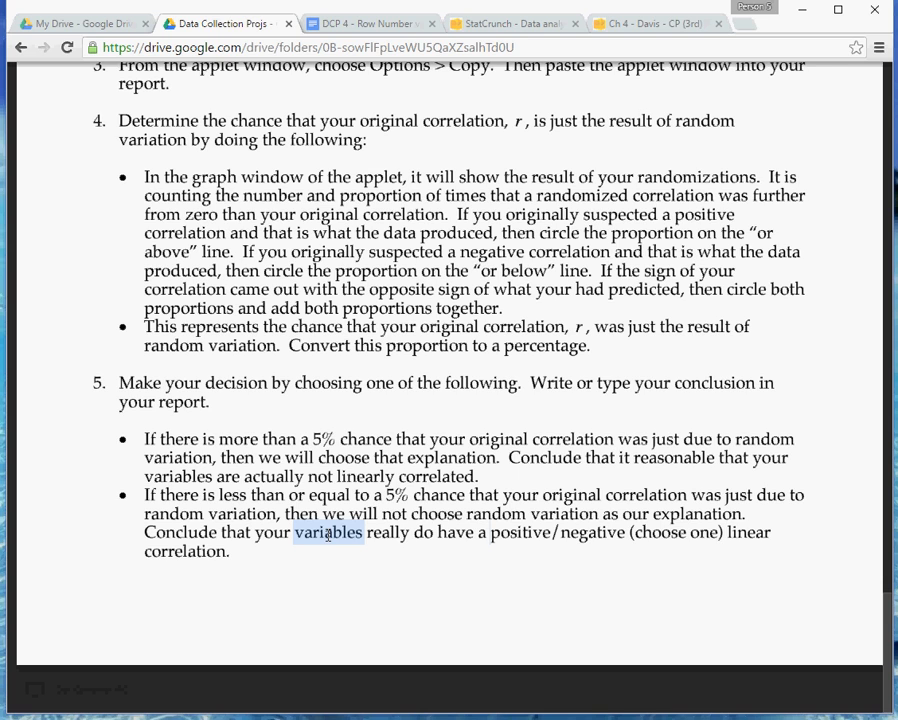